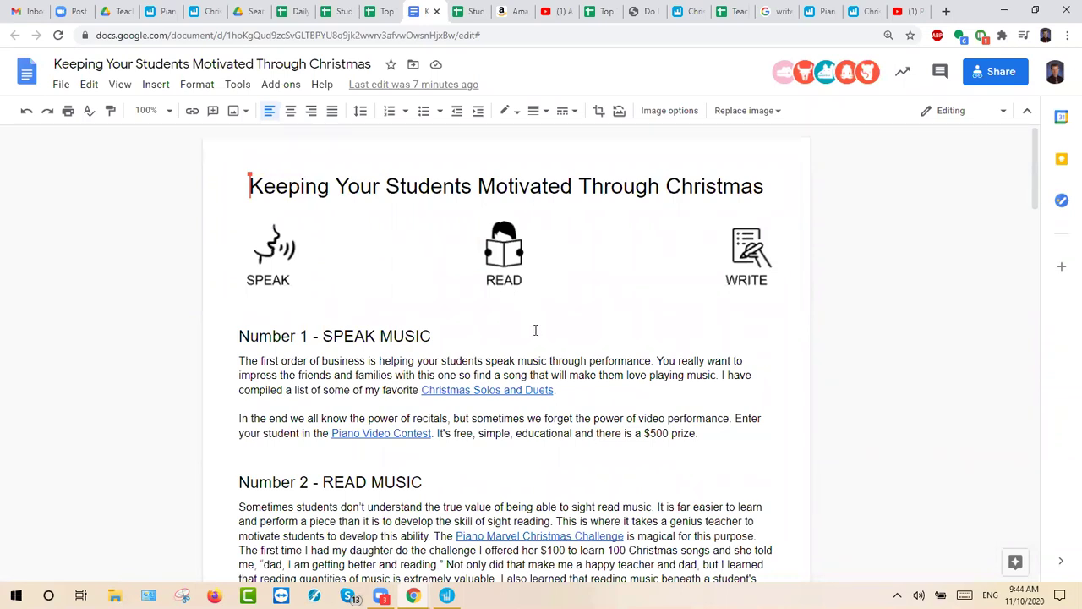
Review the document down to the Number 3 - WRITE MUSIC section and open its linked Songwriting Worksheet.
scroll(535, 331, "down", 1)
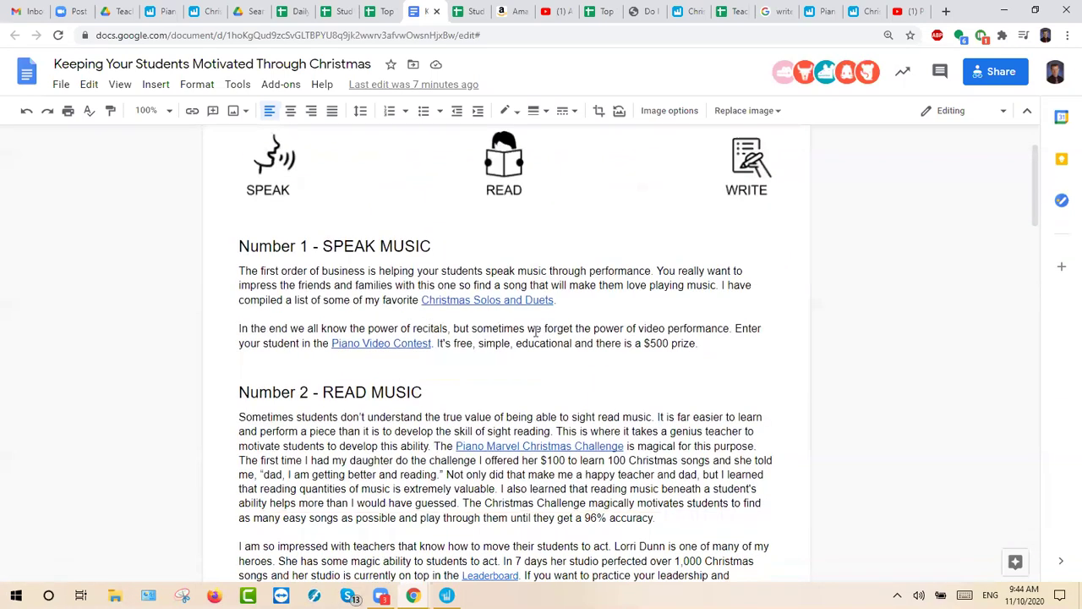
scroll(536, 332, "up", 1)
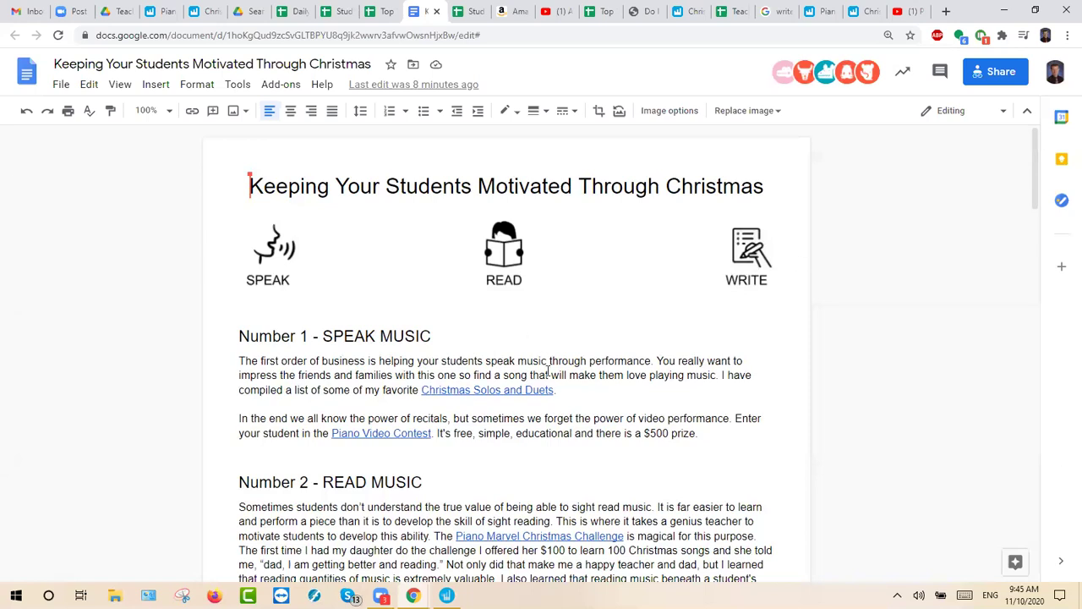
scroll(549, 377, "down", 1)
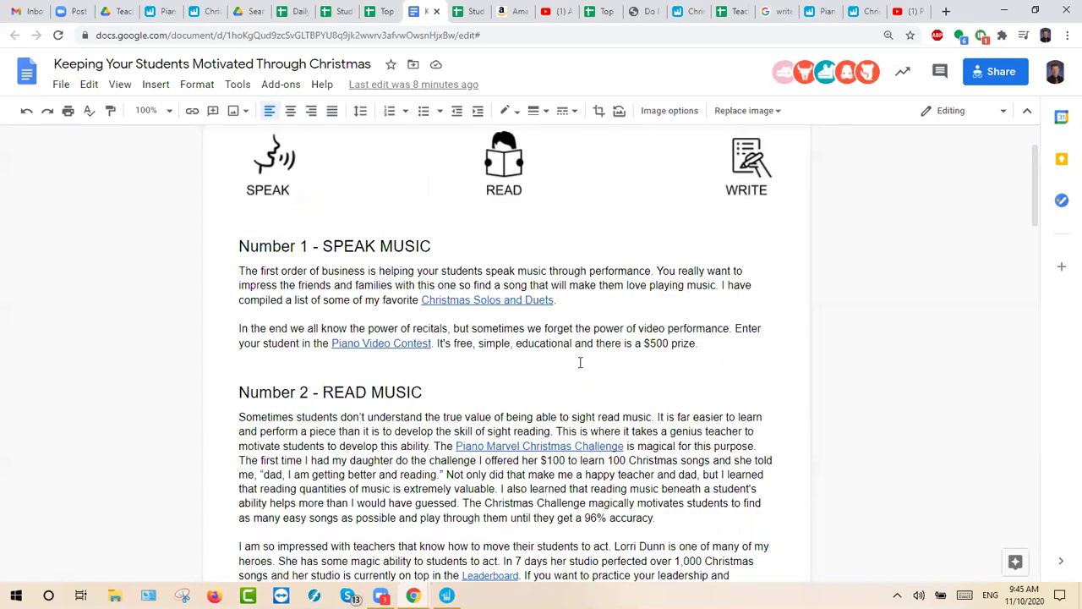
scroll(580, 361, "down", 3)
scroll(474, 287, "up", 1)
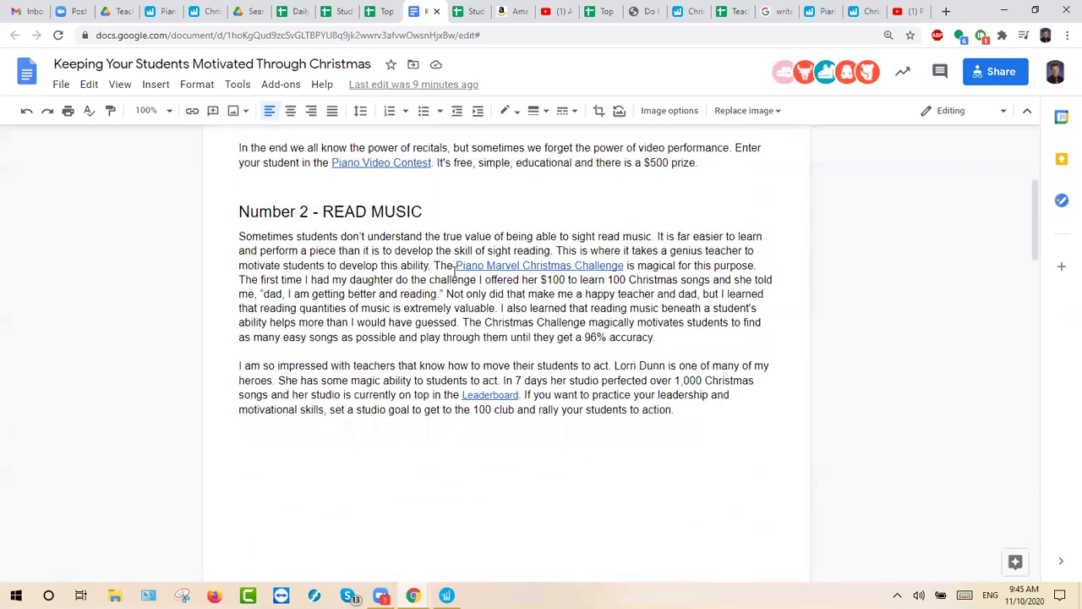
scroll(408, 328, "down", 4)
scroll(409, 328, "down", 8)
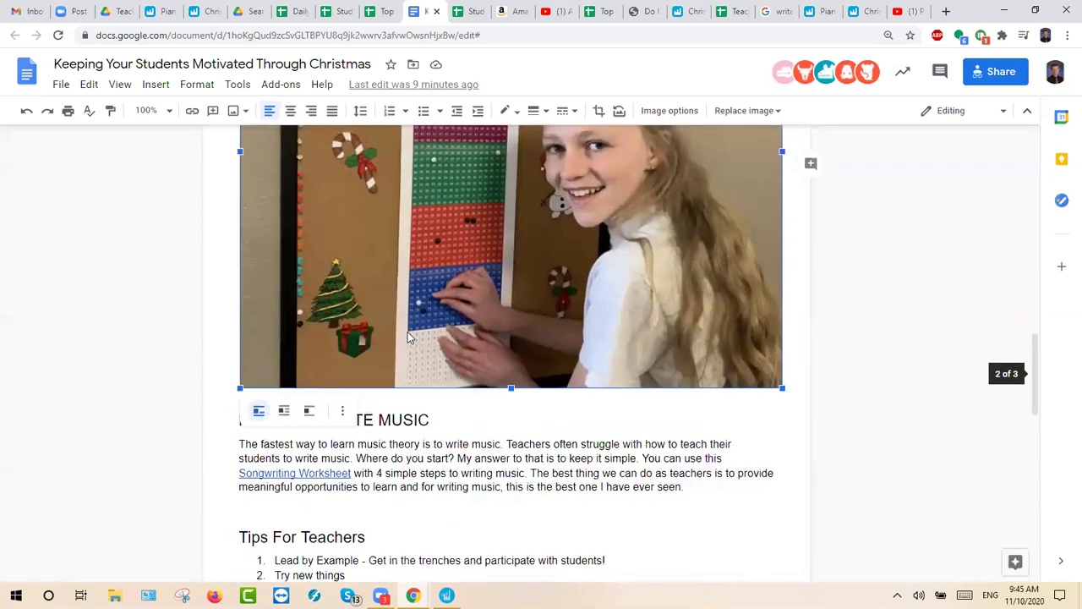
left_click(423, 200)
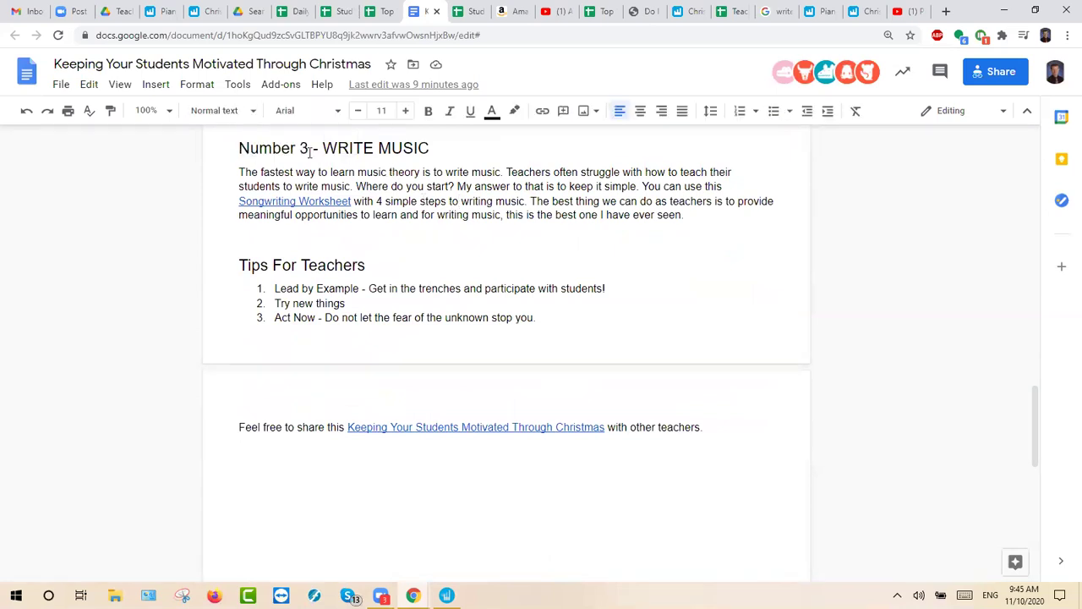
left_click_drag(272, 150, 423, 204)
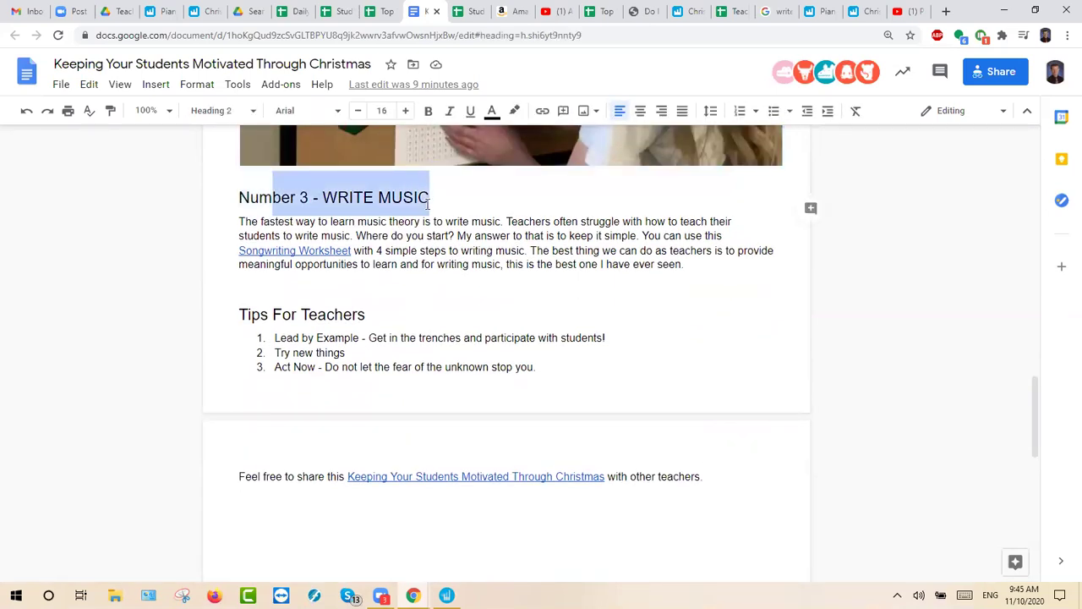
left_click(534, 236)
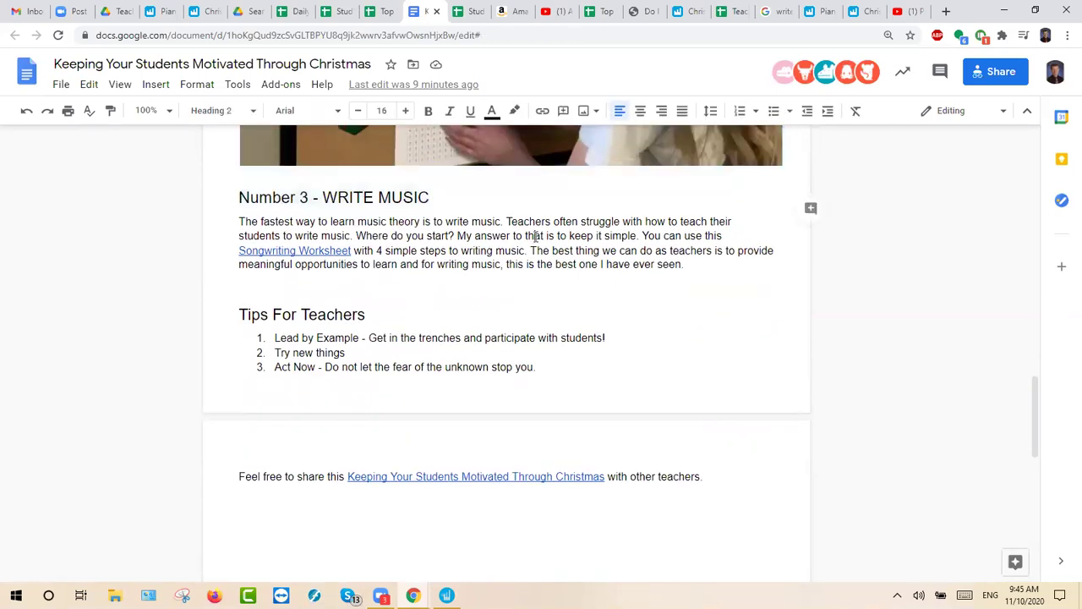
left_click(334, 250)
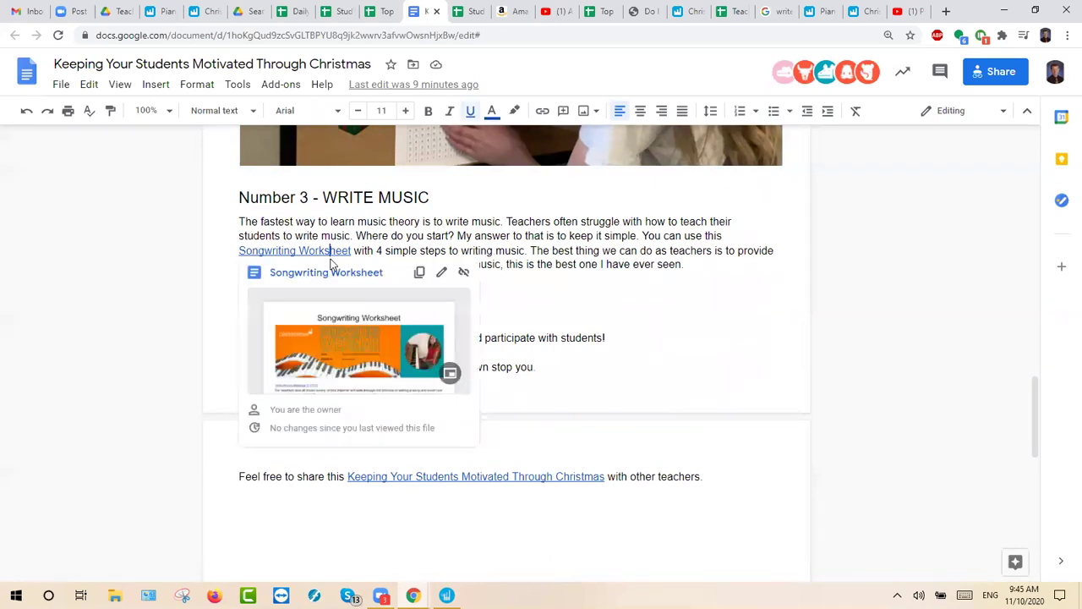
left_click(329, 281)
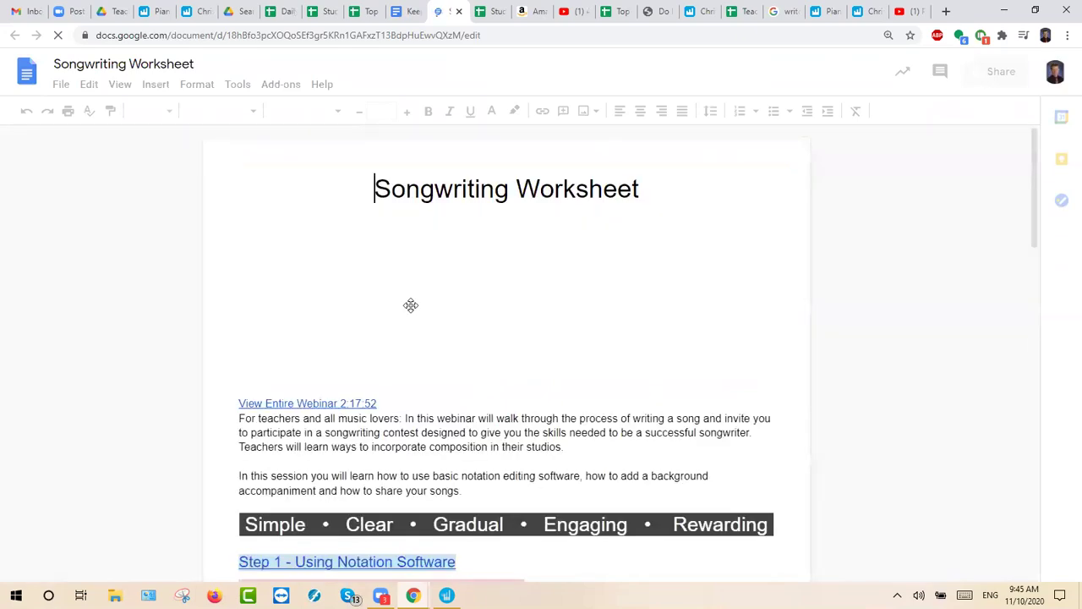
Examine the Songwriting Worksheet's assignment table, checking the Step 1 MuseScore assignment with its video link and video length.
scroll(563, 342, "down", 1)
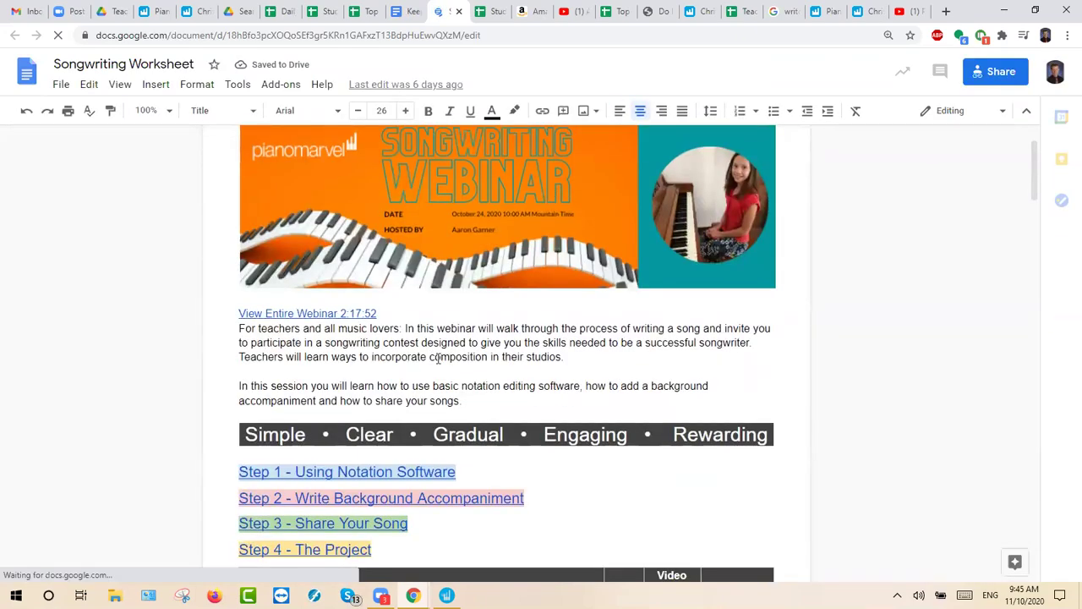
scroll(439, 360, "down", 1)
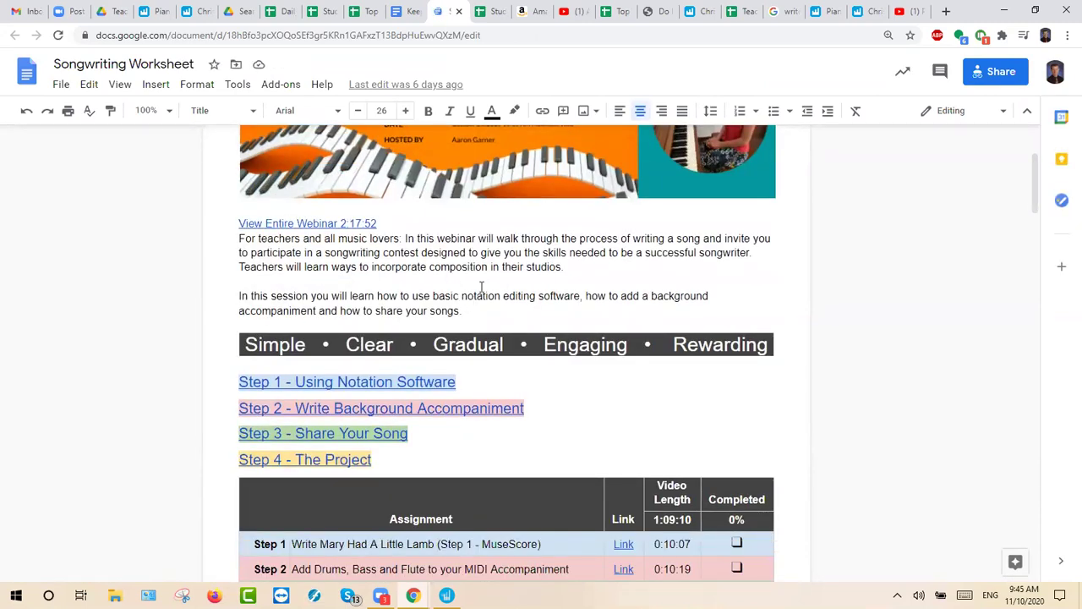
scroll(279, 270, "down", 1)
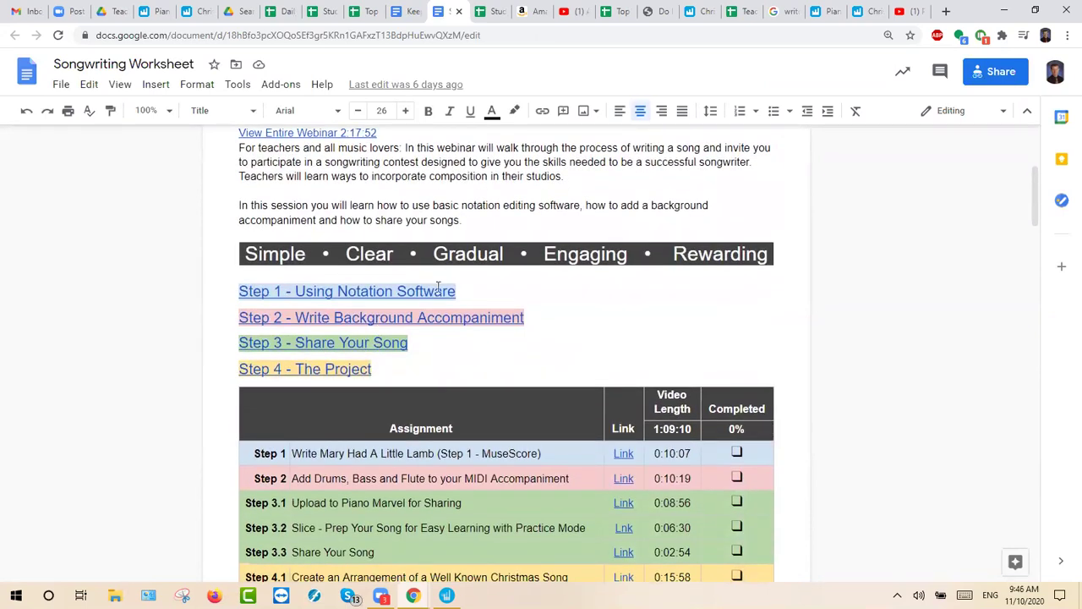
scroll(445, 297, "down", 1)
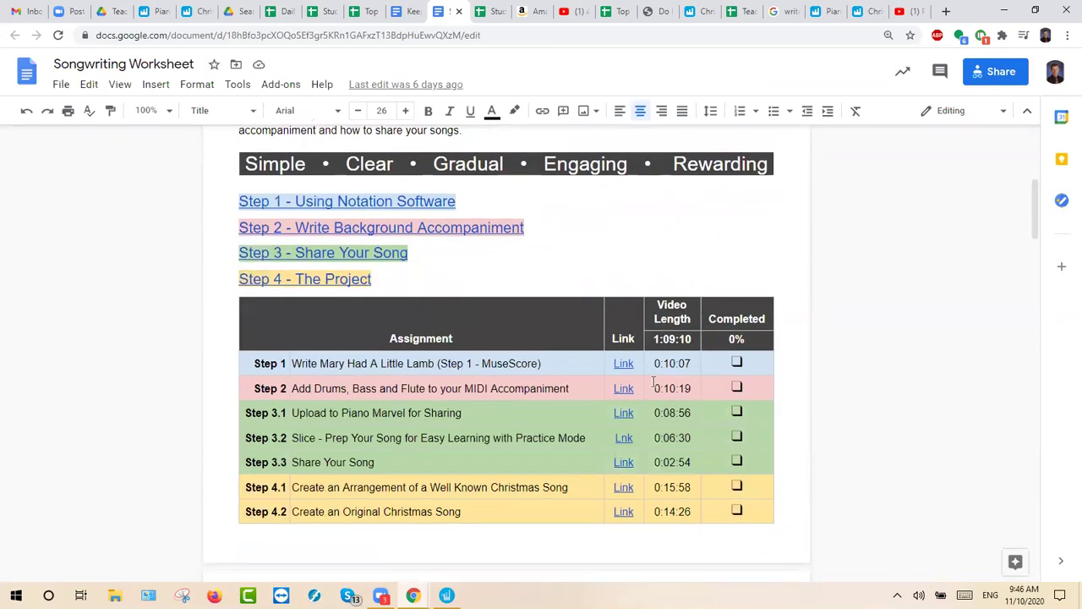
left_click(678, 363)
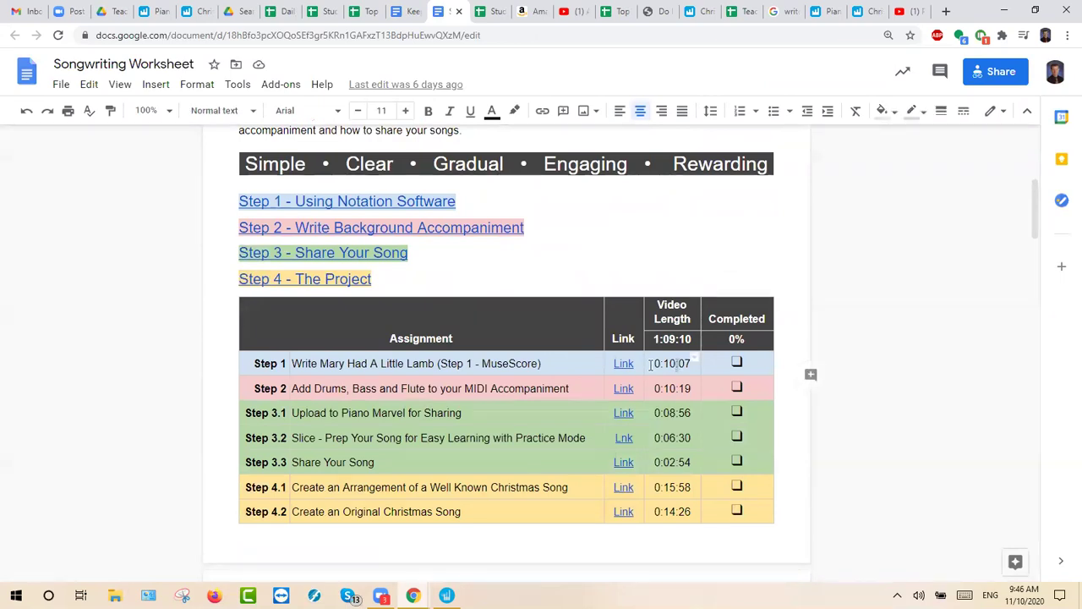
left_click(623, 364)
left_click(409, 363)
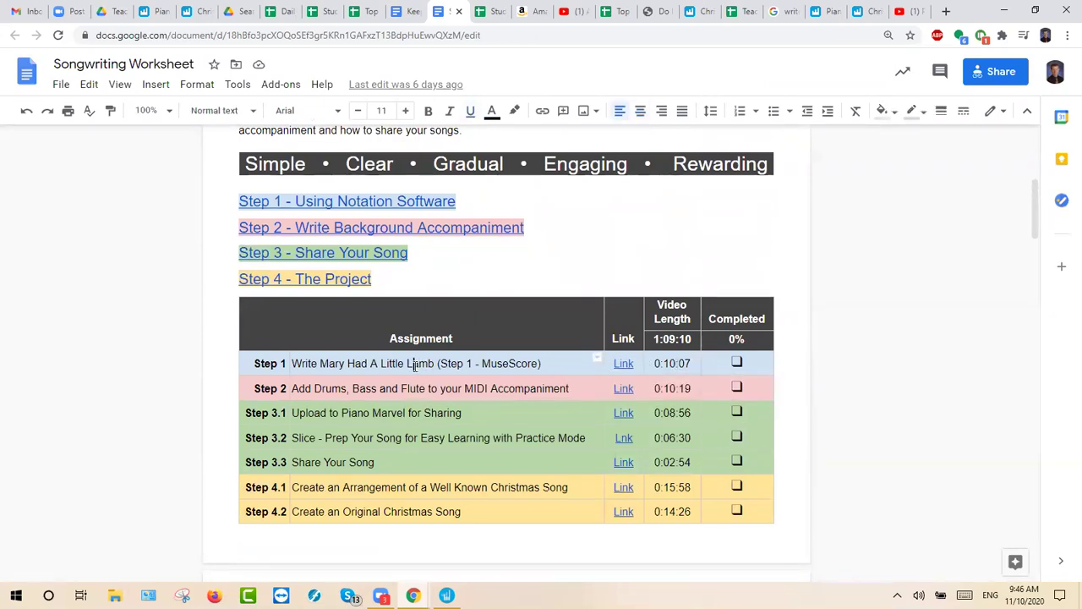
left_click(623, 364)
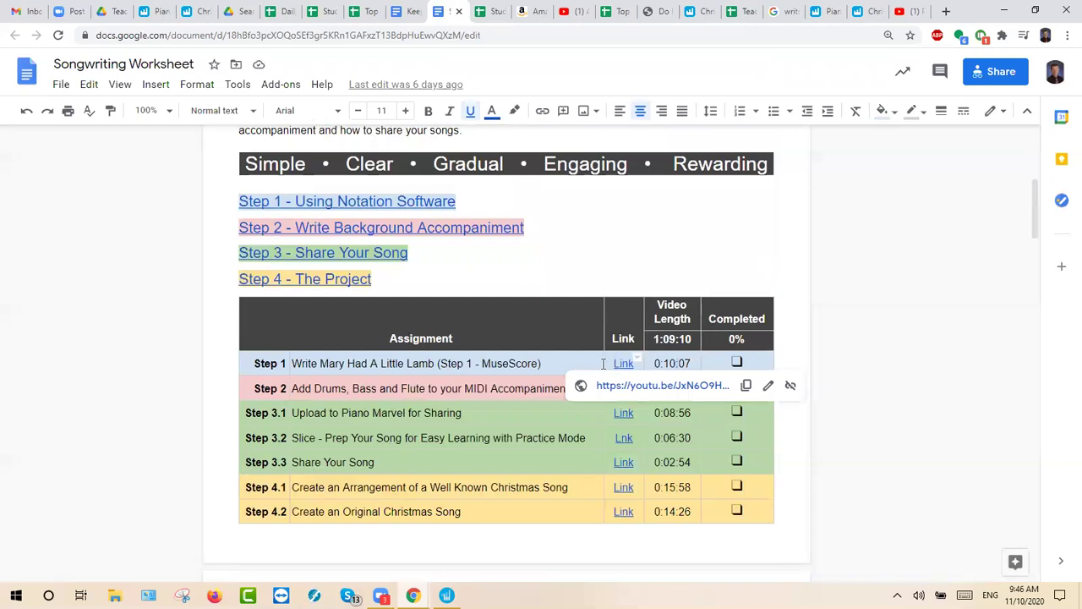
left_click(549, 366)
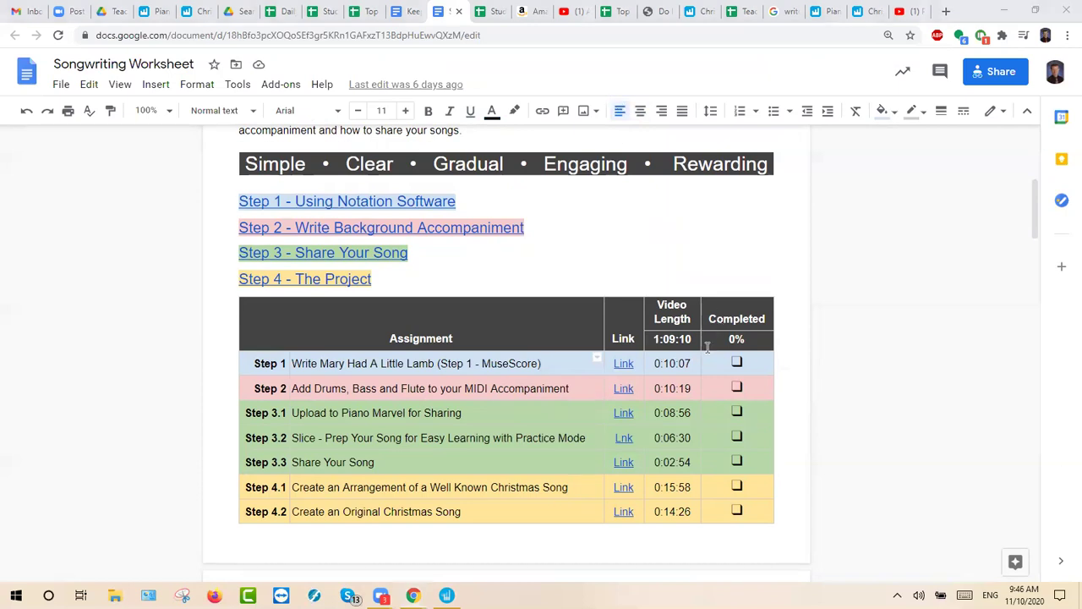
left_click_drag(660, 362, 691, 363)
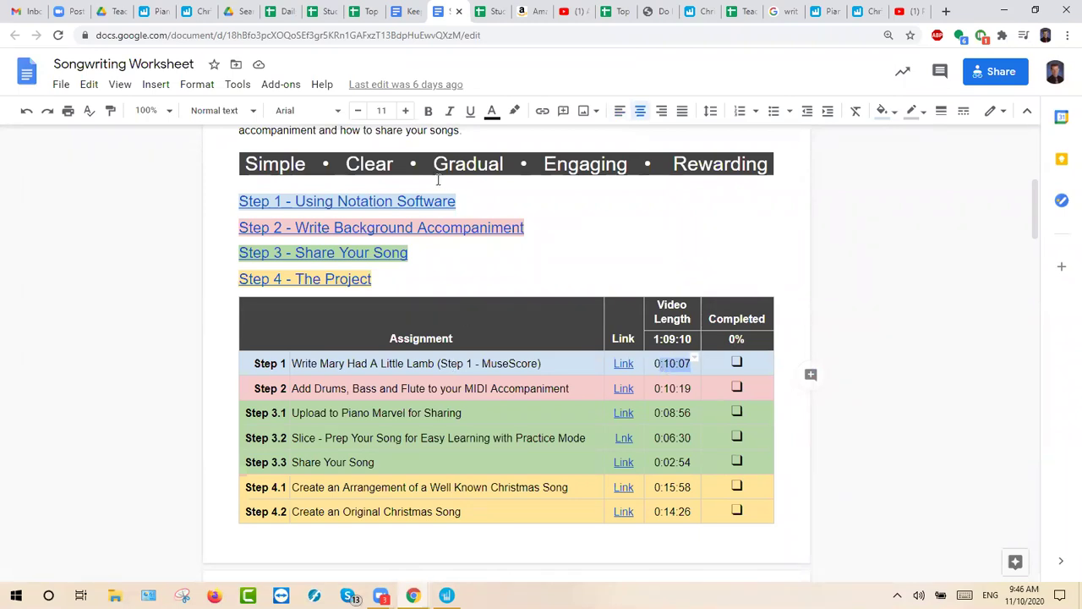
Point out the Step 2 row by selecting its video length and the word Accompaniment in its assignment text.
left_click(524, 197)
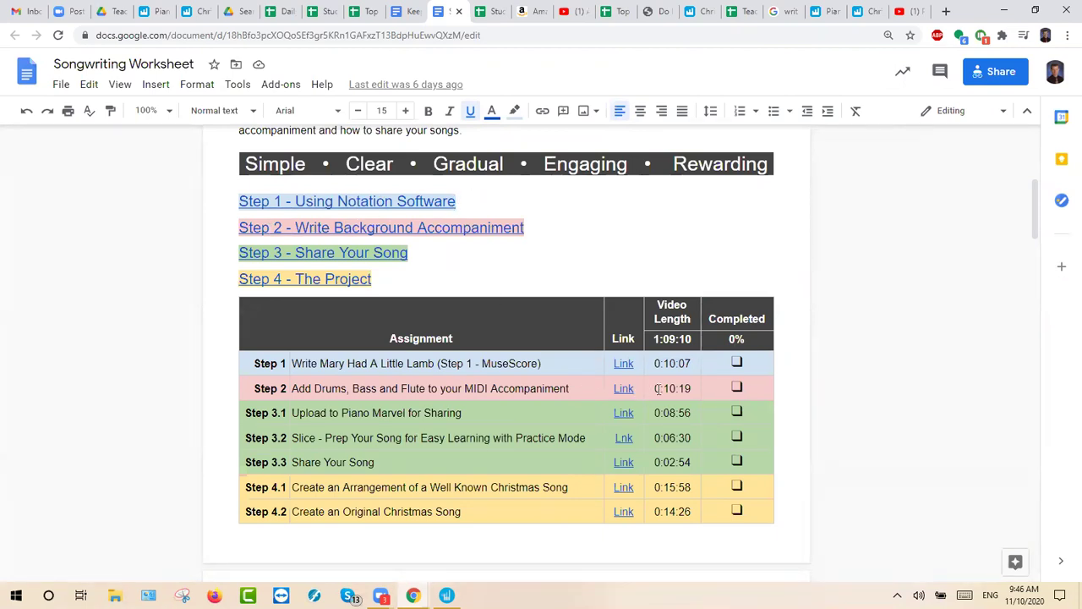
left_click_drag(655, 388, 693, 388)
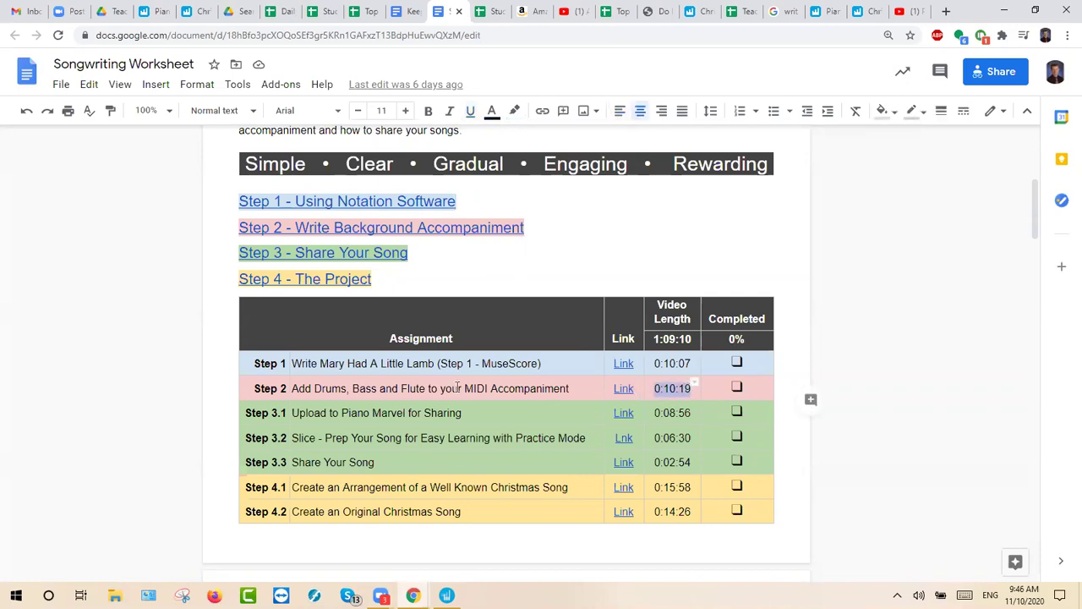
left_click_drag(482, 364, 571, 365)
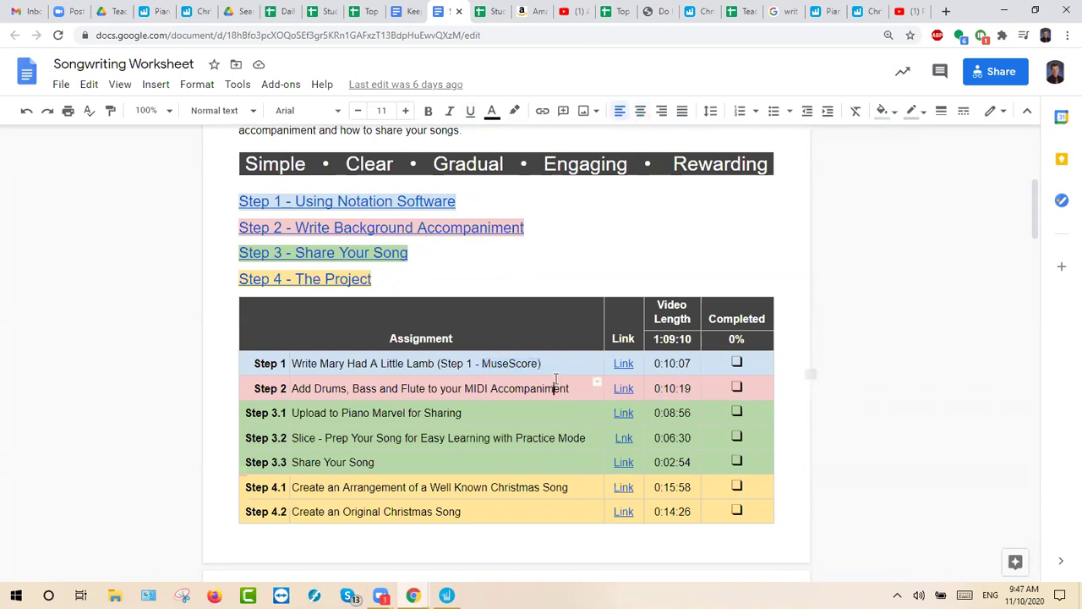
double_click(558, 386)
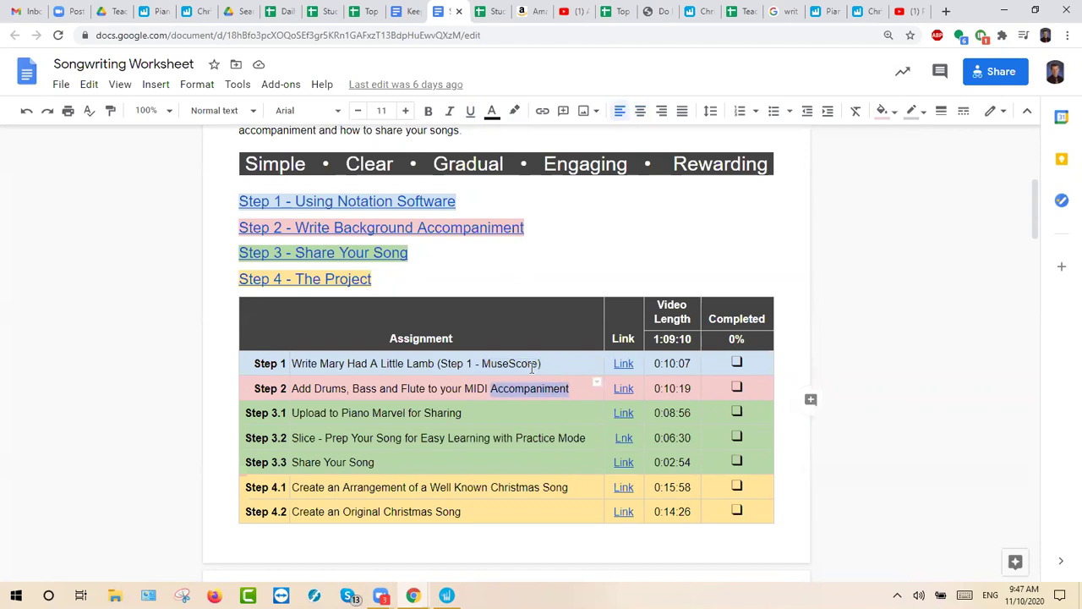
Point out the Step 3 - Share Your Song heading and the Step 3.1 Upload to Piano Marvel for Sharing row by selecting their text.
left_click(445, 252)
left_click_drag(238, 253, 420, 250)
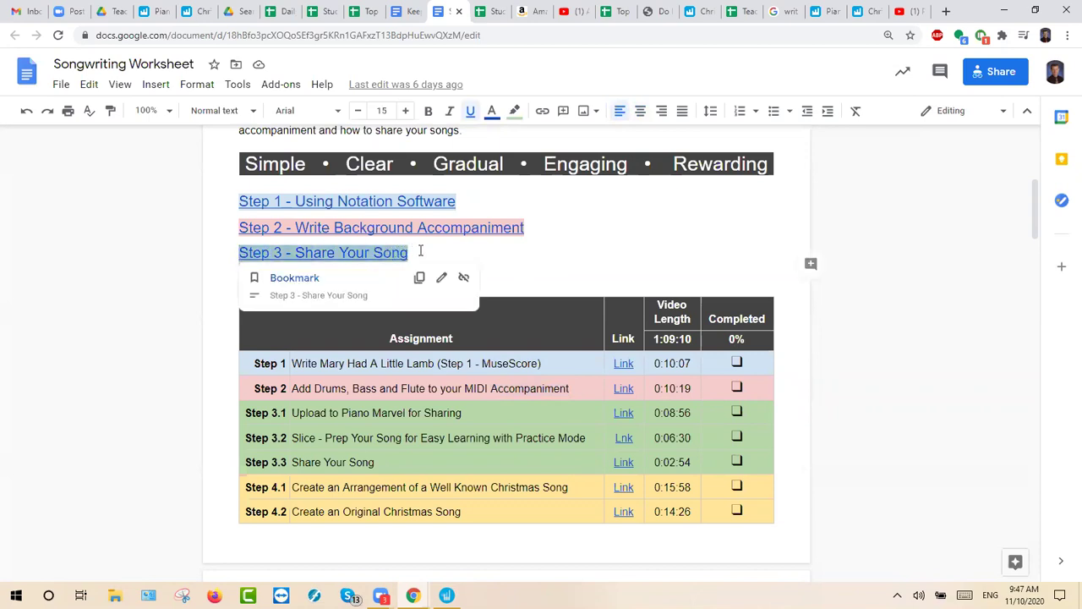
left_click(420, 250)
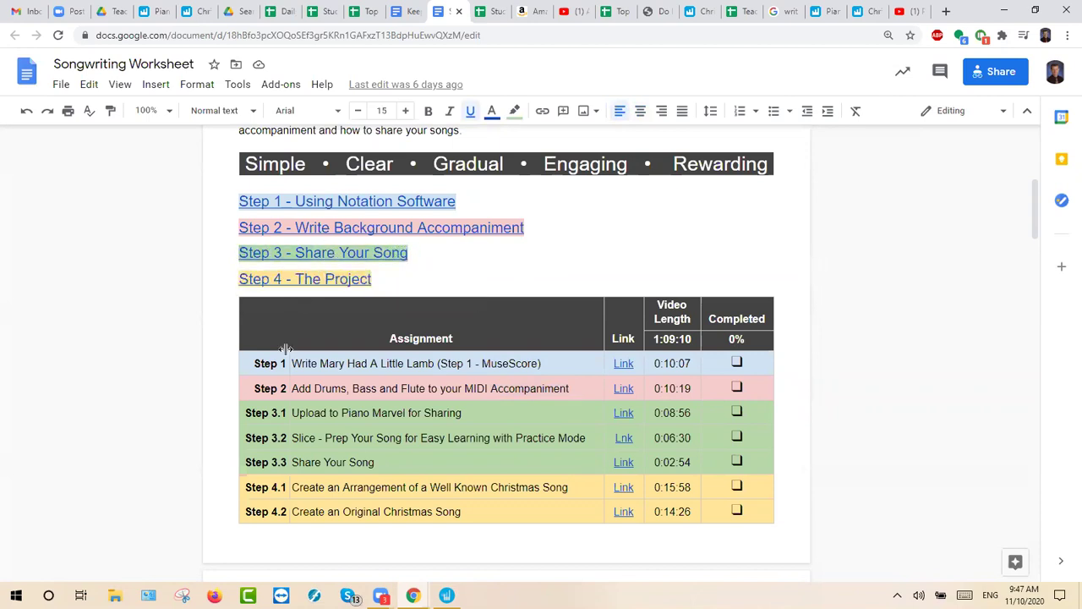
left_click(247, 414)
left_click_drag(325, 423, 464, 413)
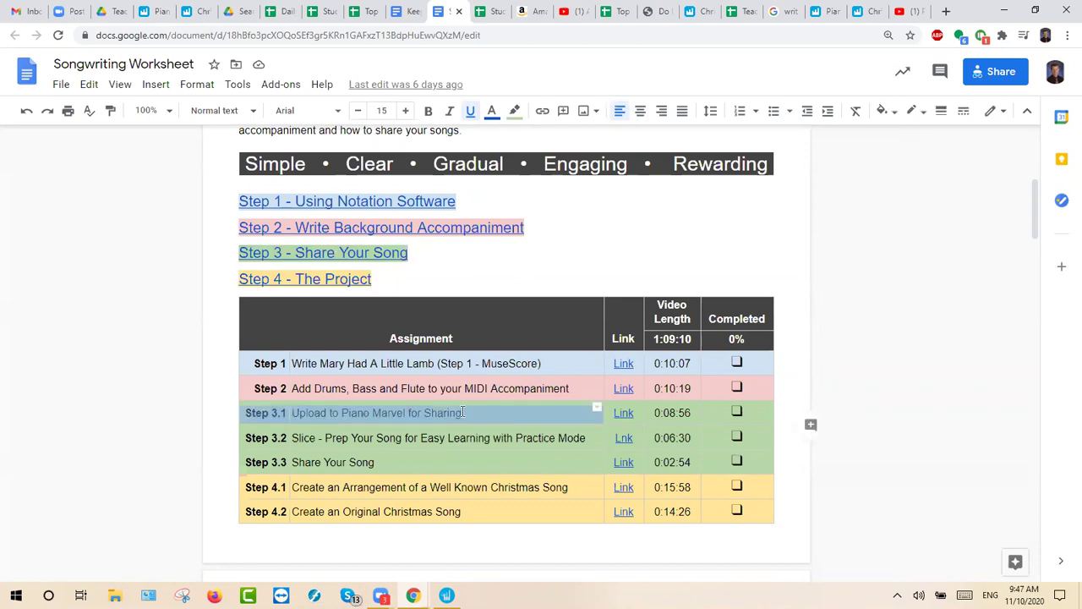
left_click(463, 412)
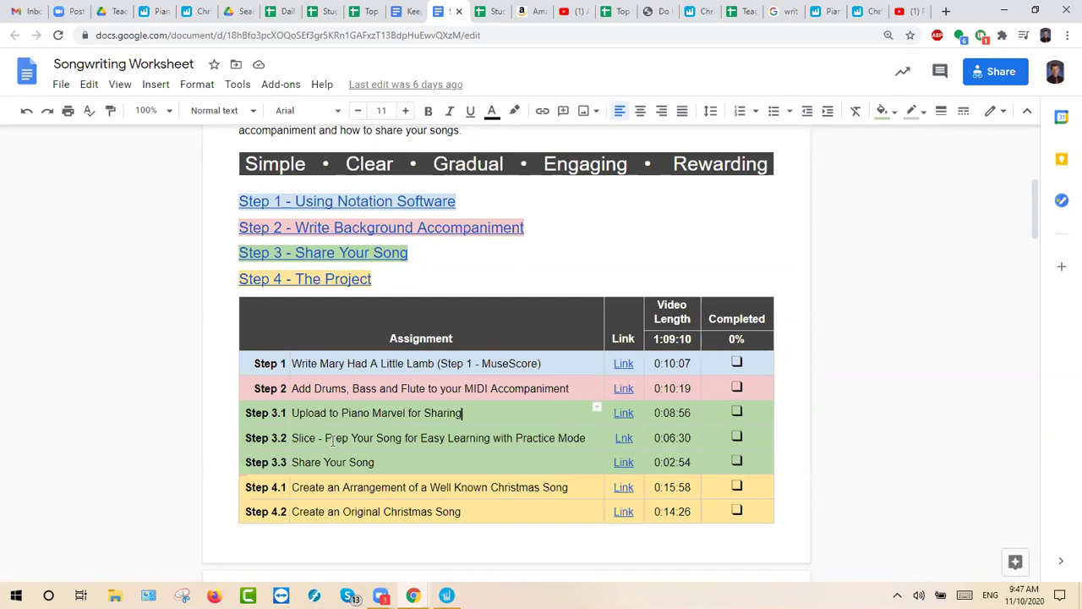
Select the Step 3.2 video length and the Step 3.3 Share Your Song text to review the remaining Step 3 assignments.
left_click_drag(655, 438, 691, 438)
left_click_drag(293, 462, 384, 461)
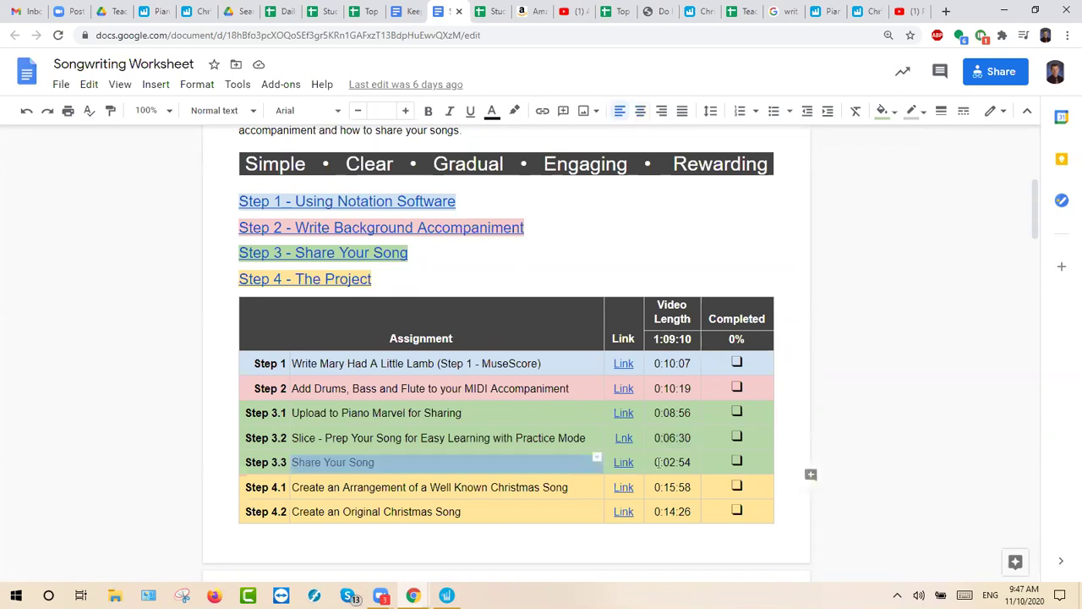
left_click(659, 462)
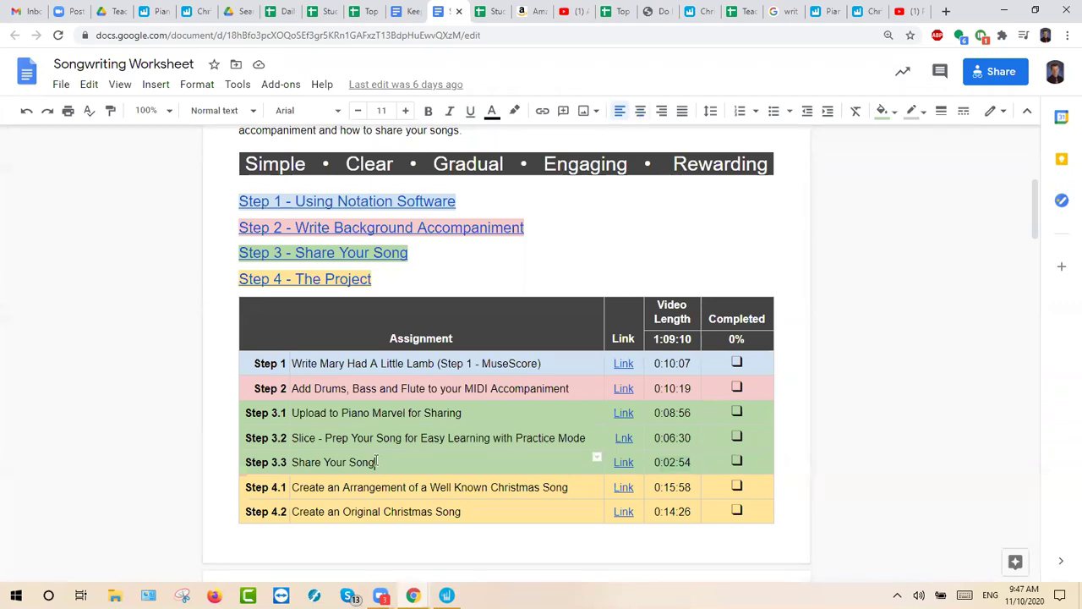
left_click_drag(374, 462, 296, 412)
Point out the Step 4 - The Project heading and its two Christmas song assignments, selecting the Step 4.1 text.
left_click(358, 488)
left_click(385, 279)
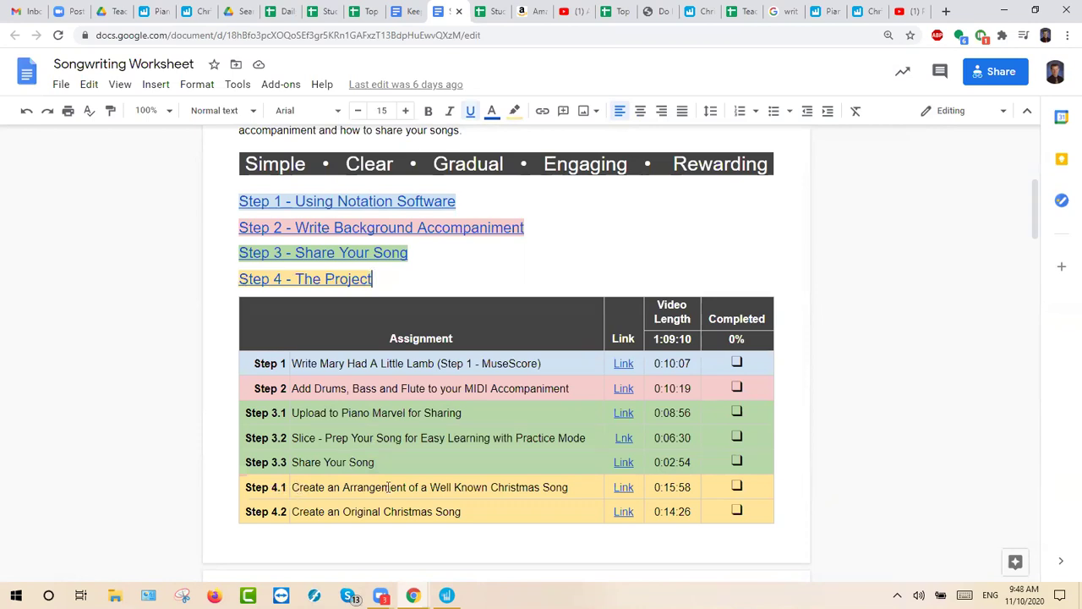
left_click_drag(568, 488, 291, 488)
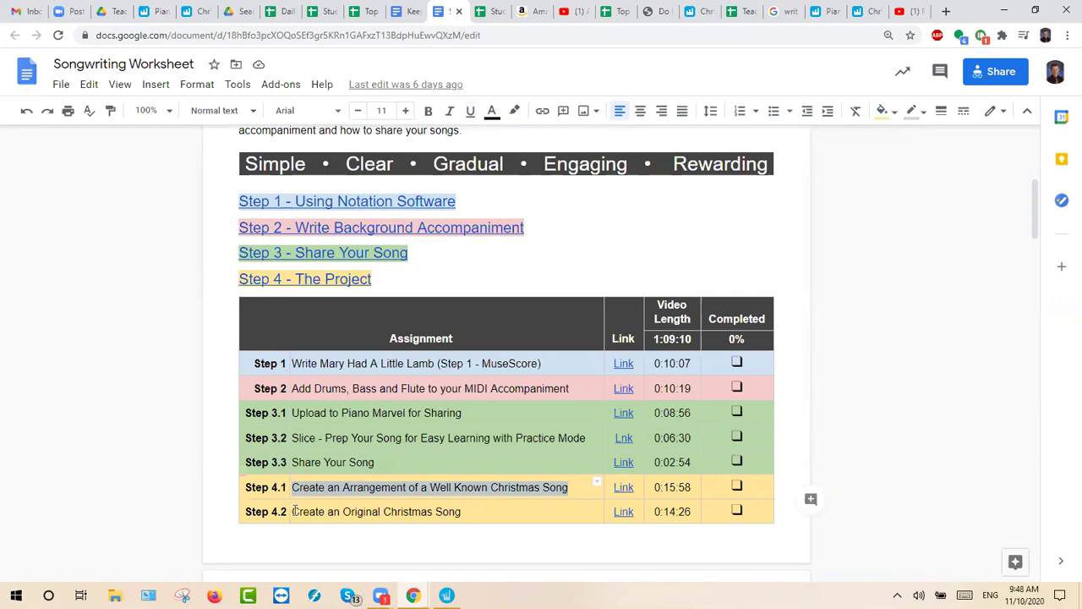
left_click_drag(292, 511, 305, 510)
left_click(327, 490)
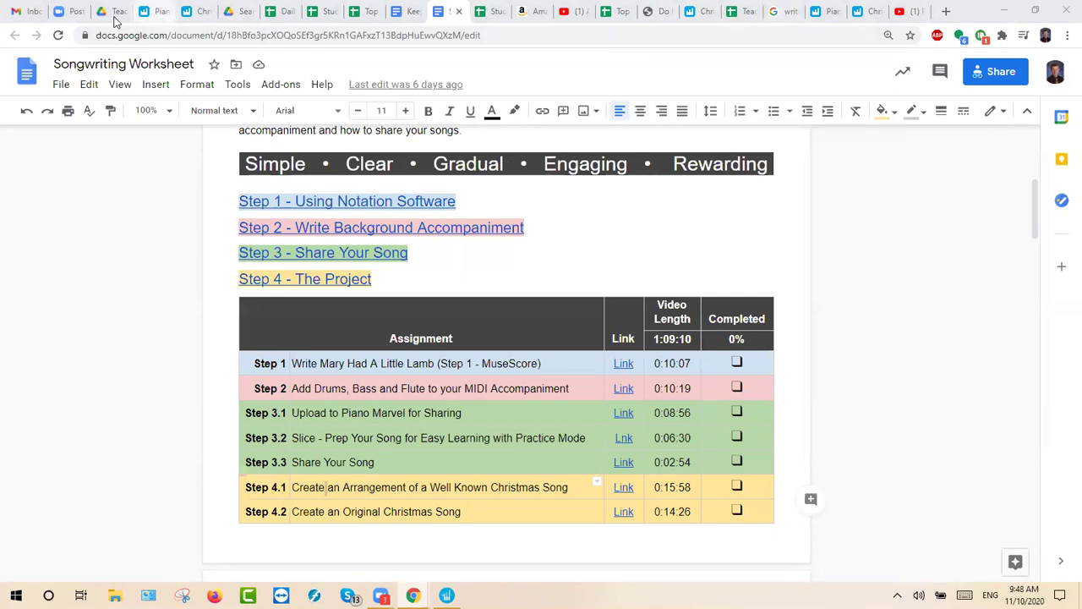
Switch to the Piano Marvel library page, dismiss the congratulations message and close Jingle Bells - Duet to return to the Christmas Duets list.
left_click(160, 19)
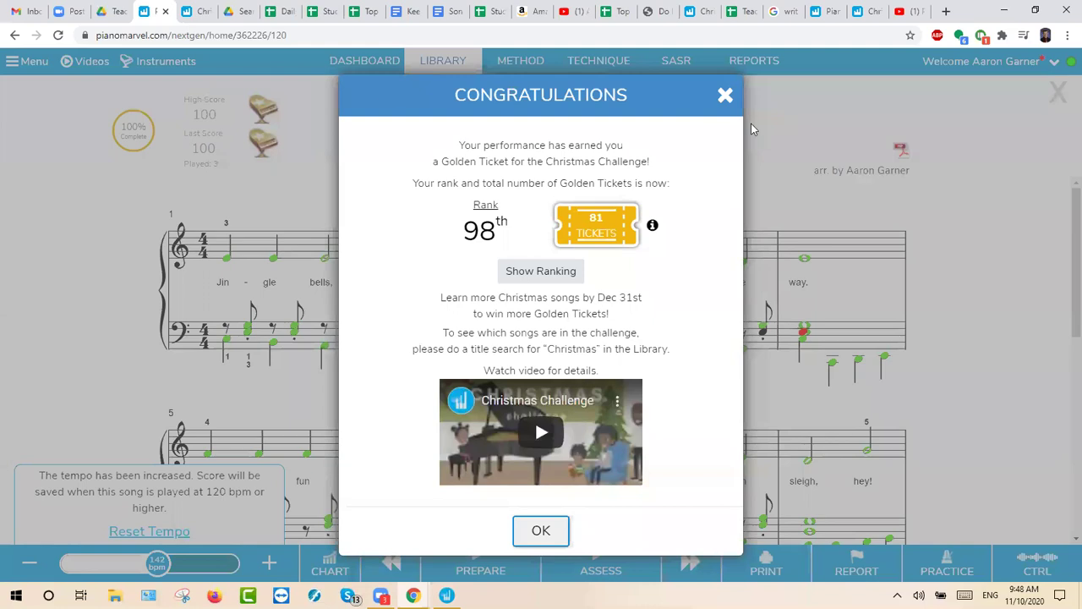
left_click(724, 95)
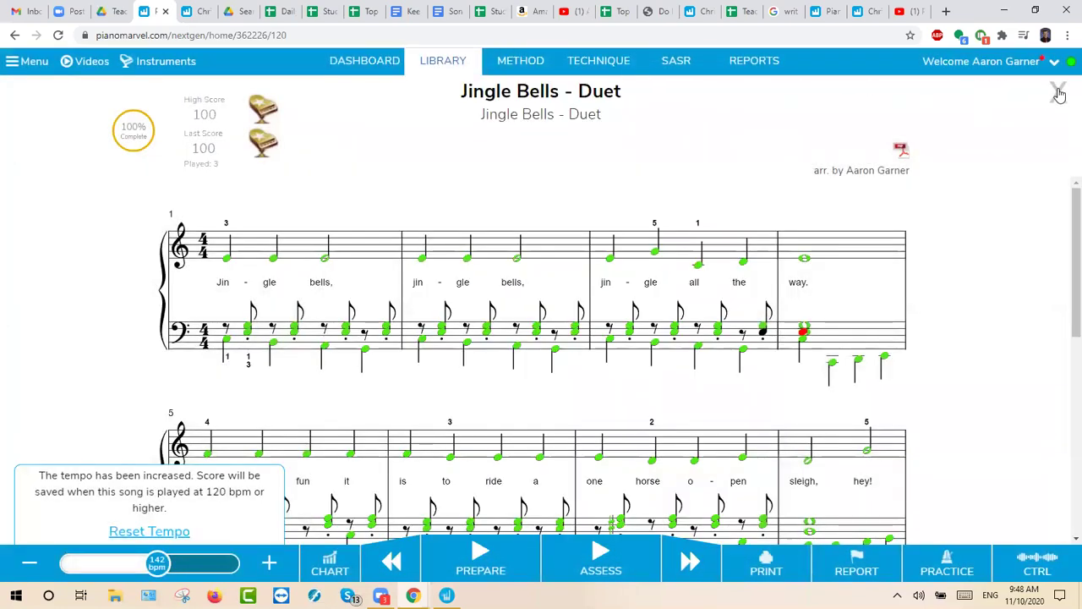
left_click(1059, 93)
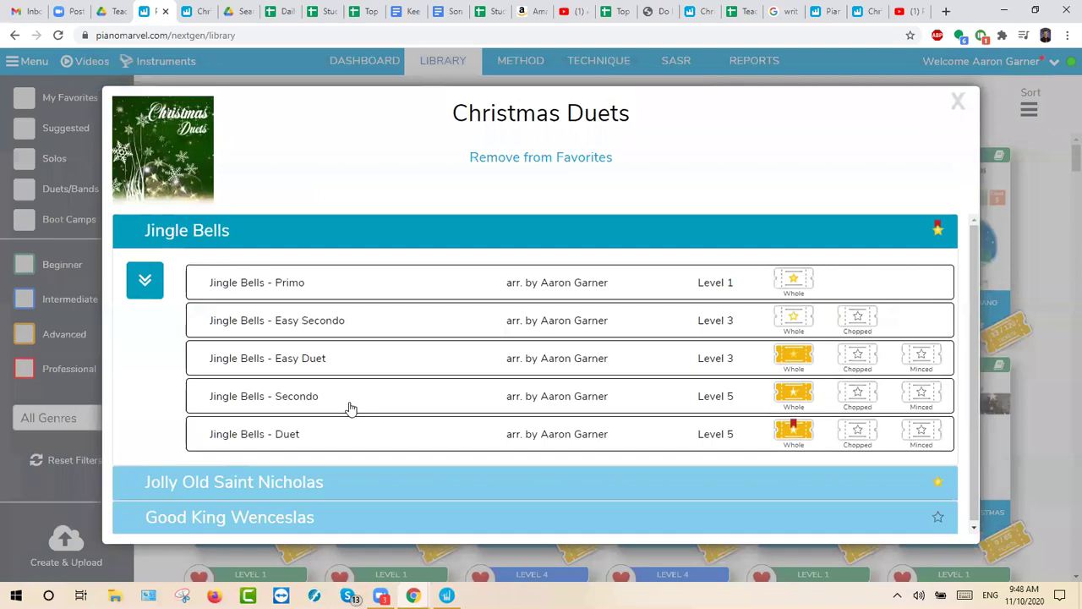
Close the Christmas Duets collection, open User Uploaded Christmas Songs, point out its song list title by selecting it, and close the collection.
left_click(959, 101)
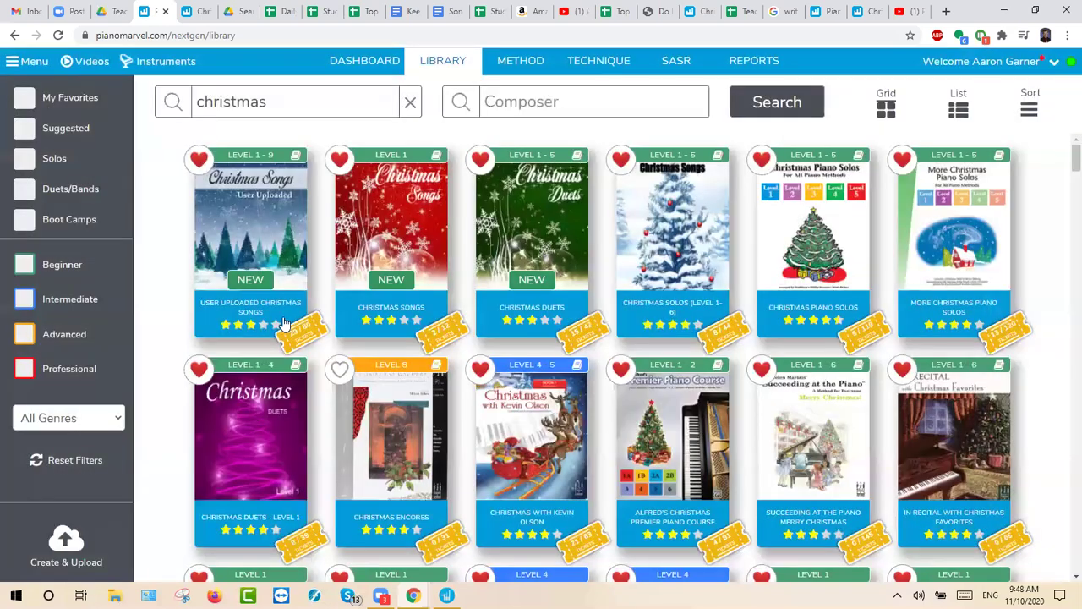
left_click(257, 210)
left_click_drag(367, 236, 144, 230)
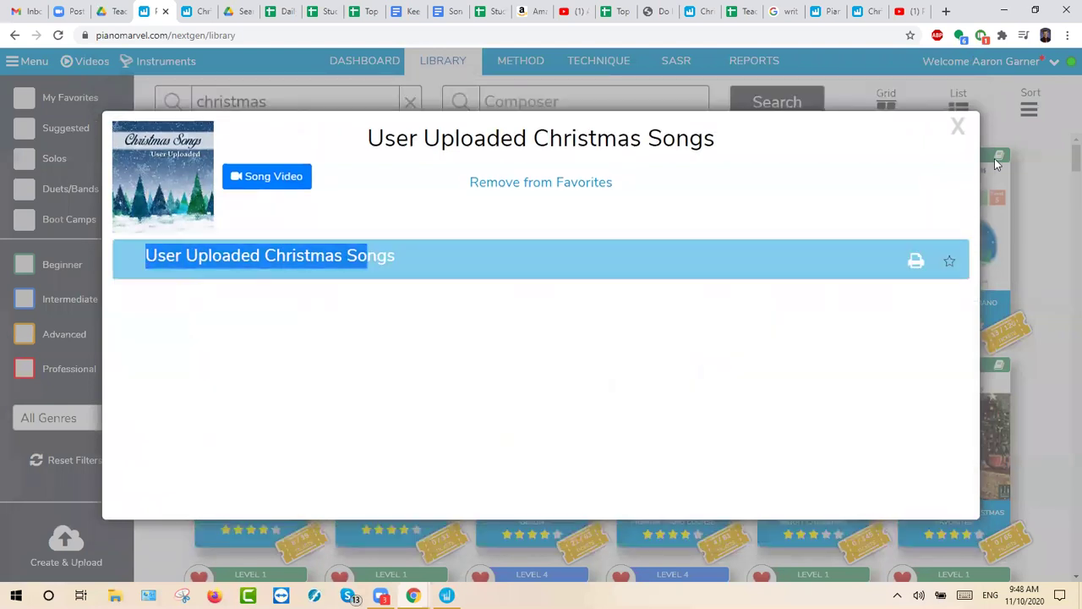
left_click(314, 152)
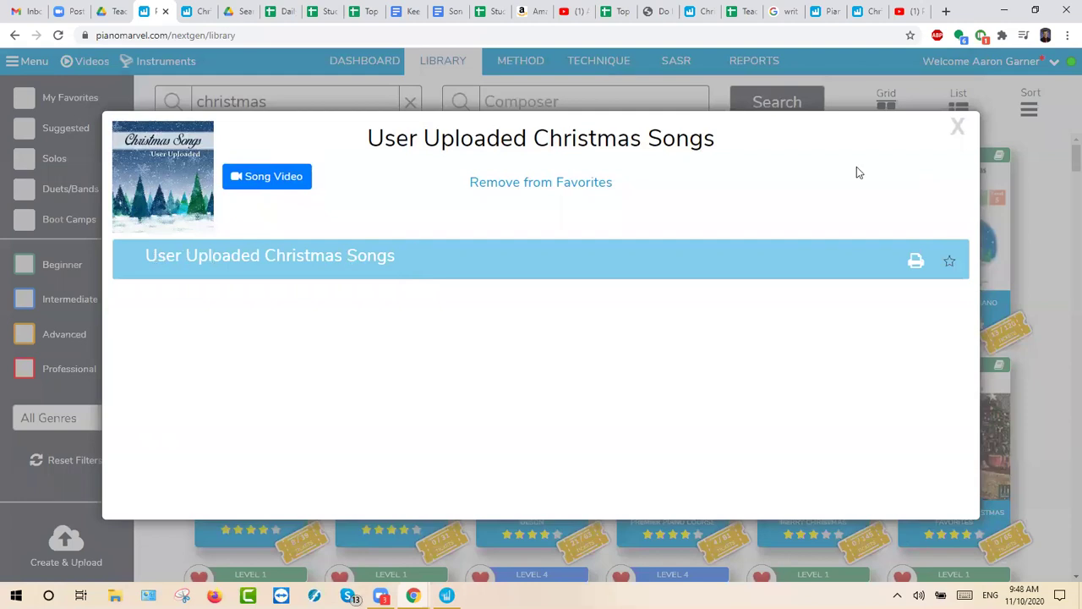
left_click(960, 130)
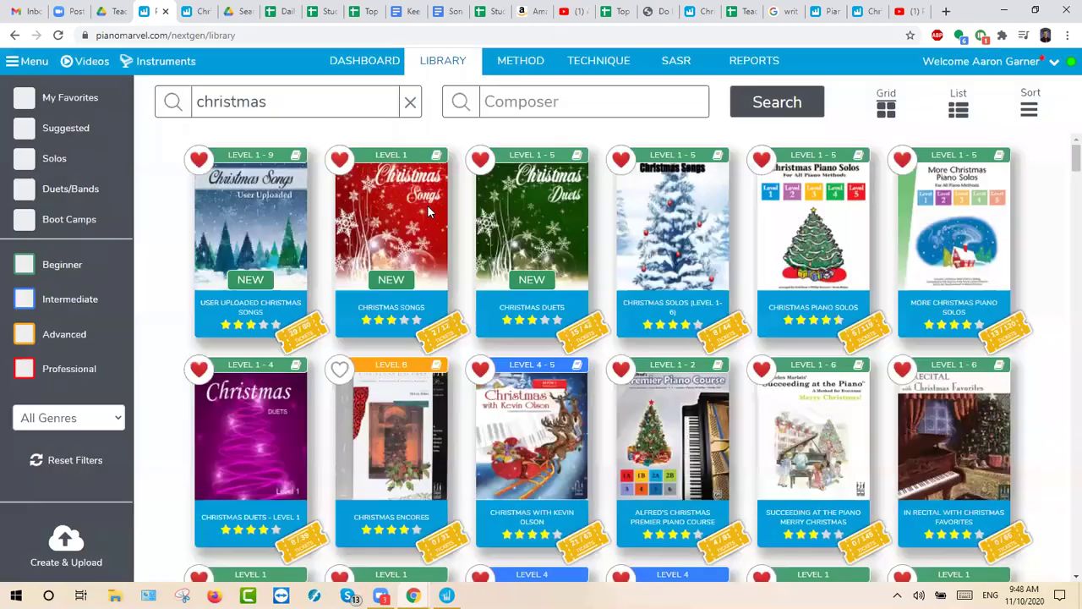
Open the uploads page to show the New Song upload form, point out the Music XML File field, and close the page.
left_click(66, 546)
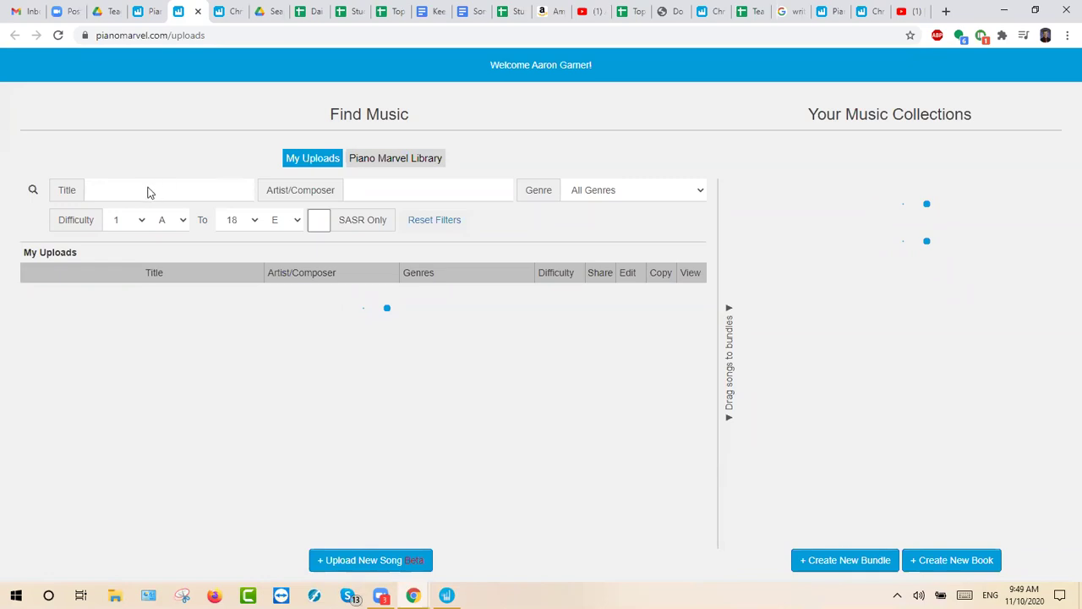
scroll(133, 466, "down", 10)
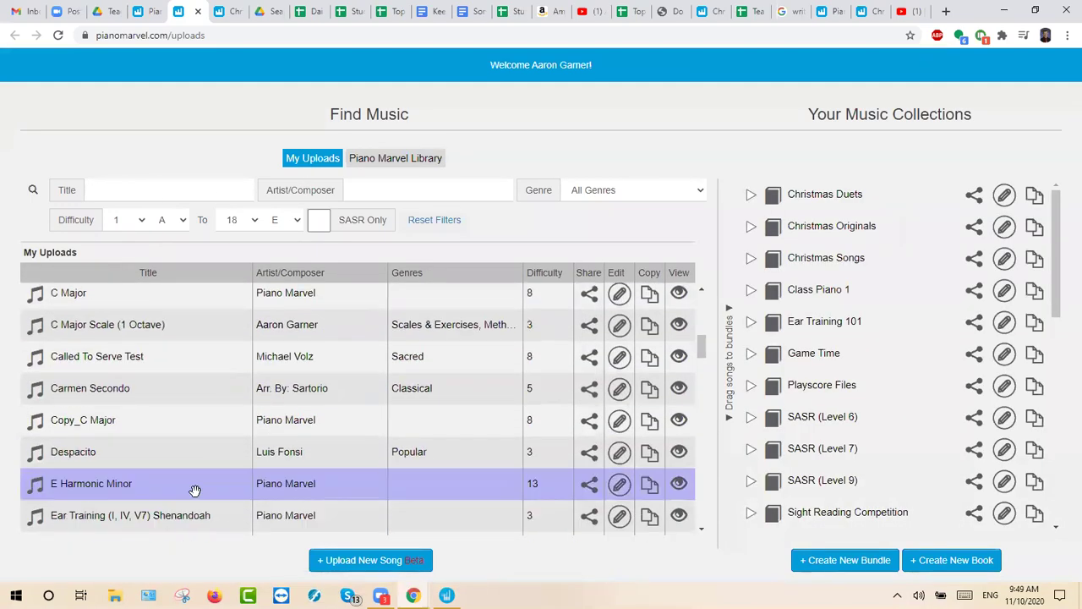
left_click(336, 561)
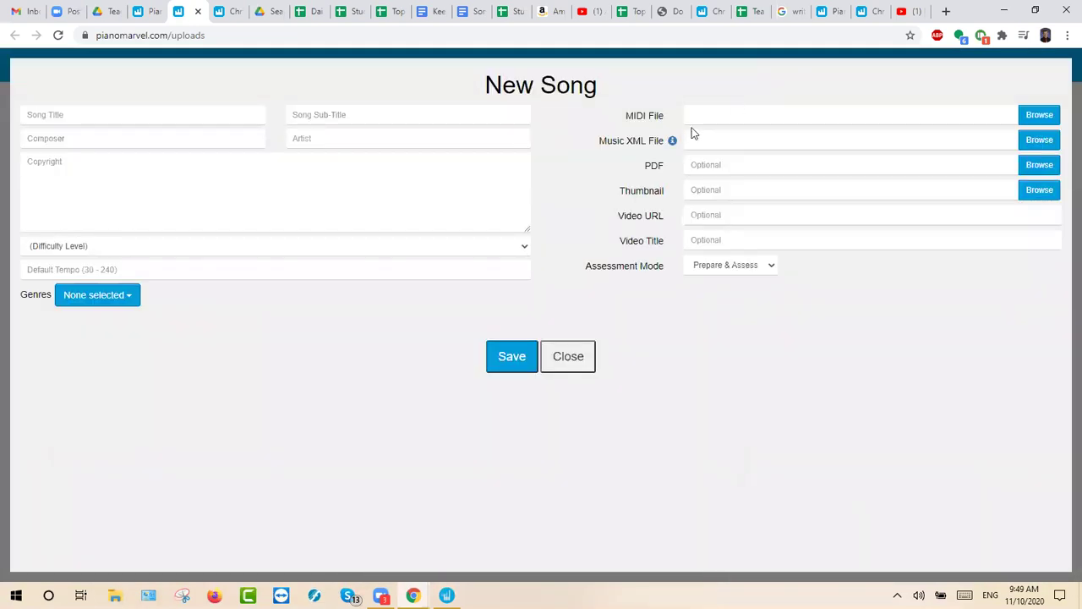
double_click(641, 139)
left_click(198, 12)
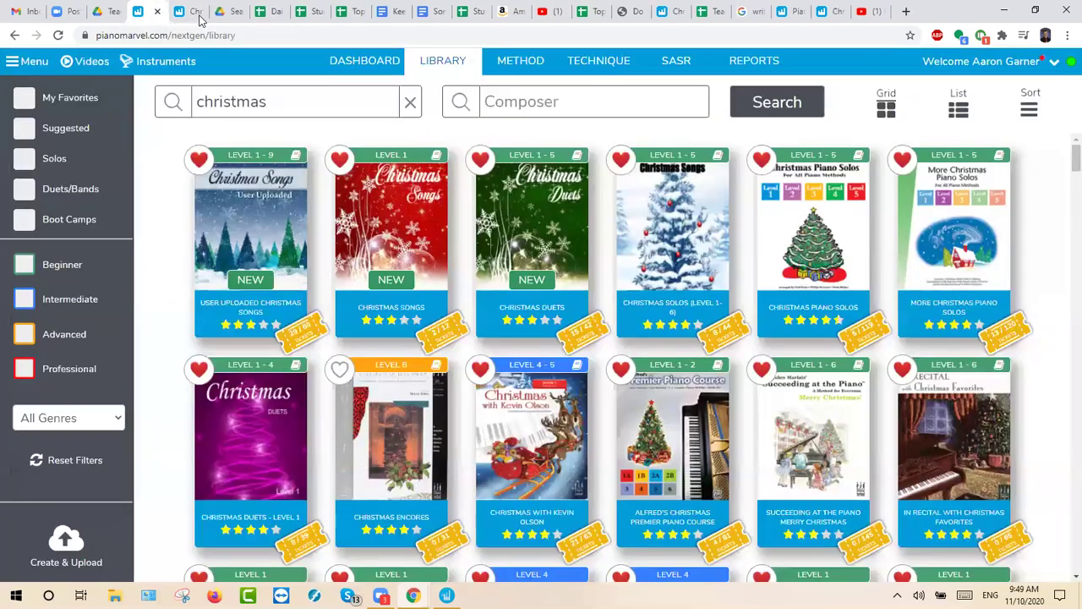
Reopen the uploads page and examine the Christmas Challenge status icons beside the songs in My Uploads.
left_click(72, 541)
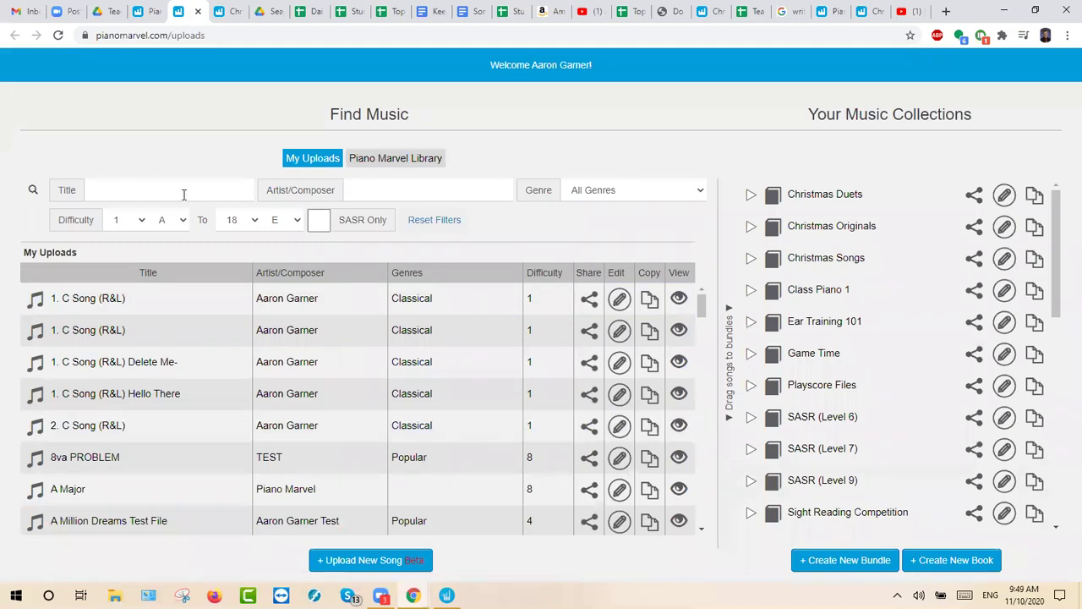
left_click_drag(702, 308, 701, 442)
mouse_move(34, 398)
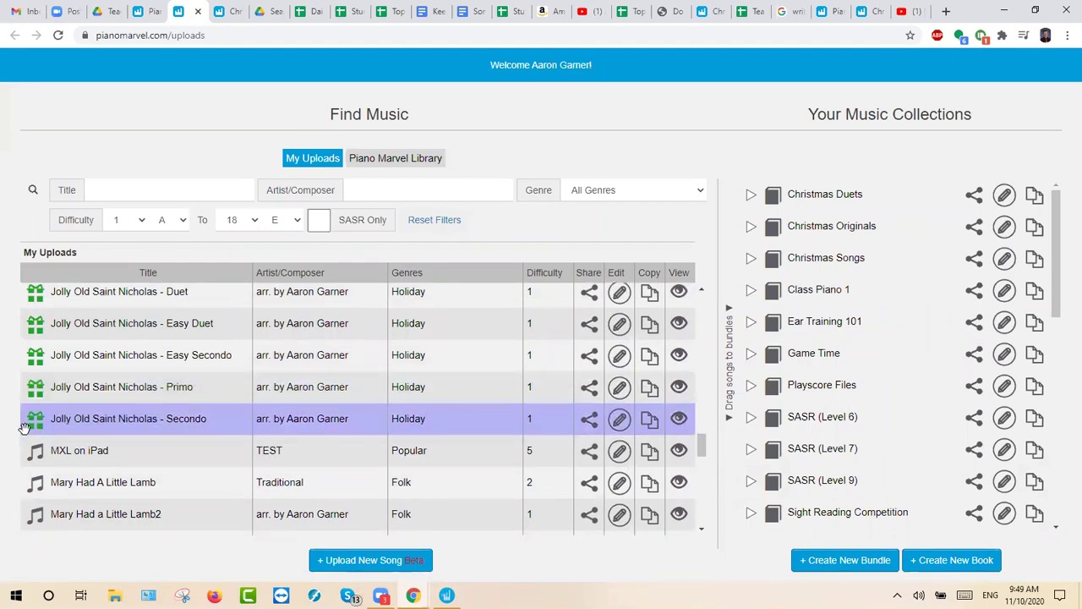
scroll(25, 427, "down", 4)
mouse_move(31, 313)
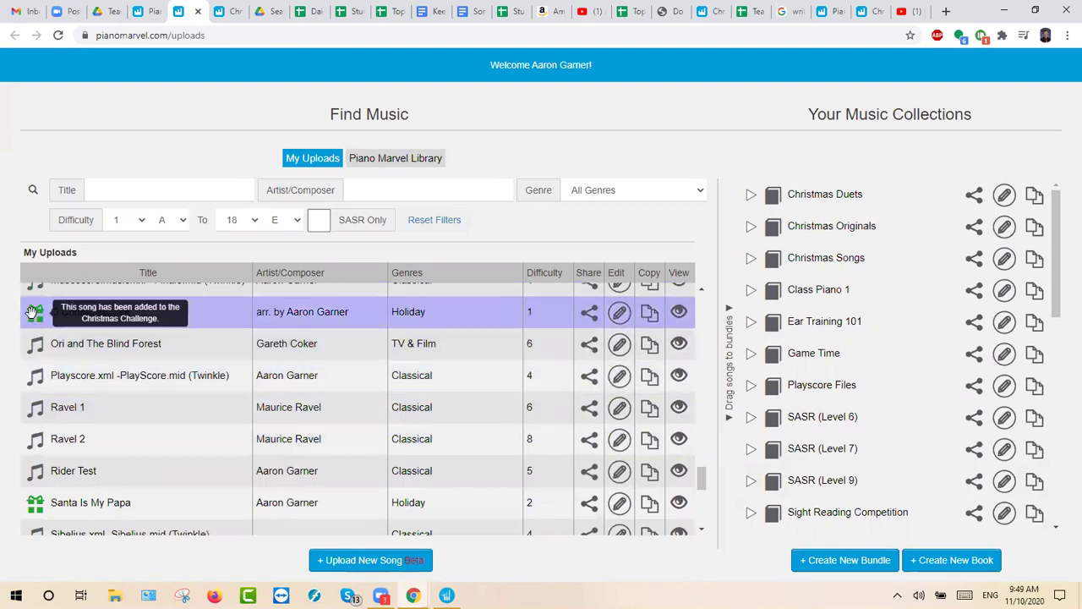
scroll(38, 397, "down", 4)
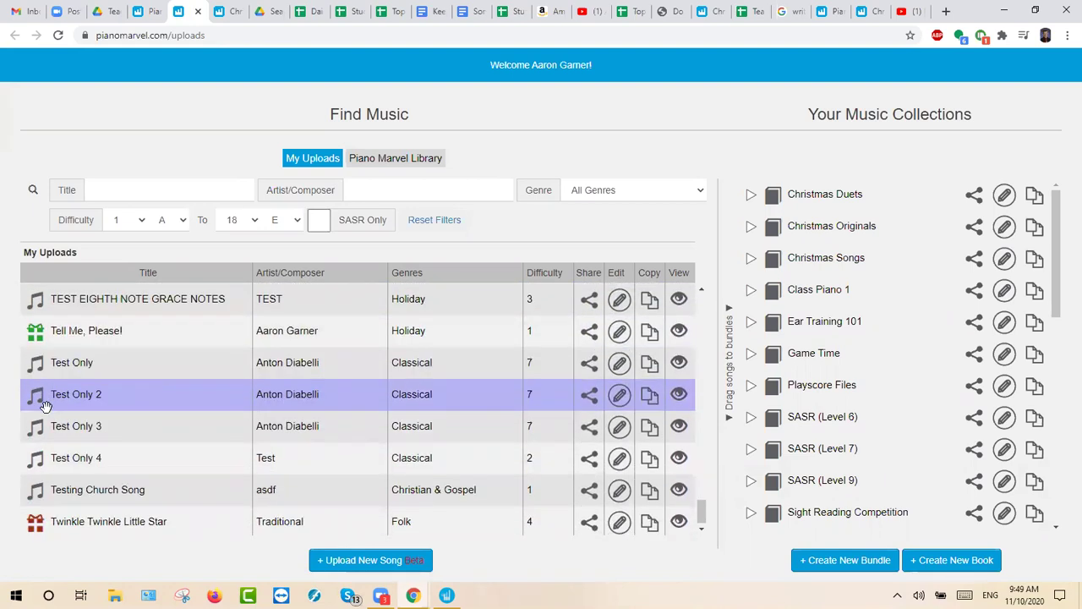
mouse_move(29, 528)
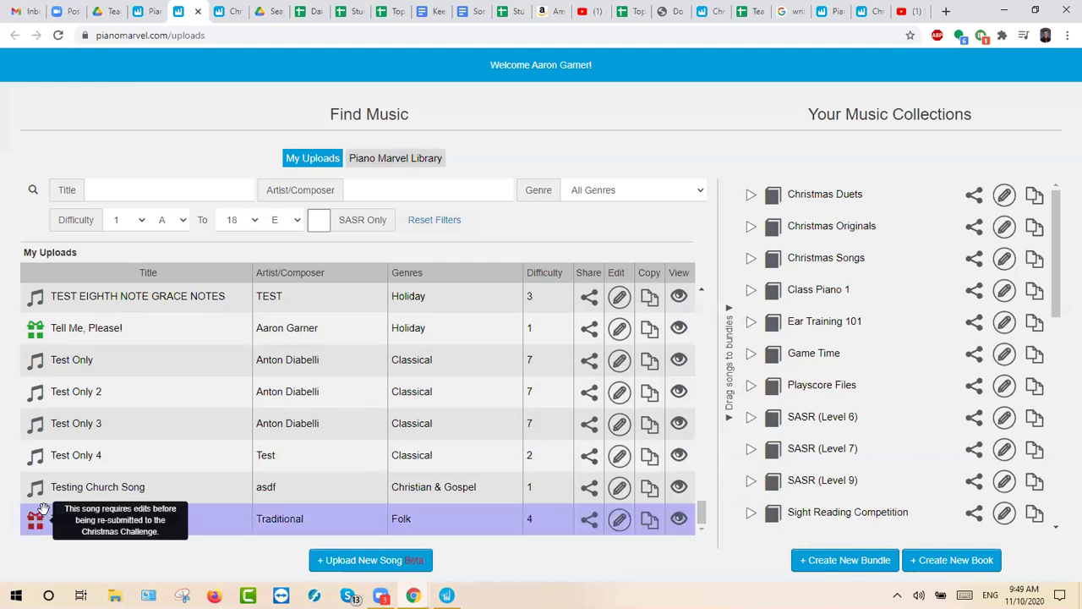
scroll(36, 521, "up", 15)
scroll(85, 387, "up", 10)
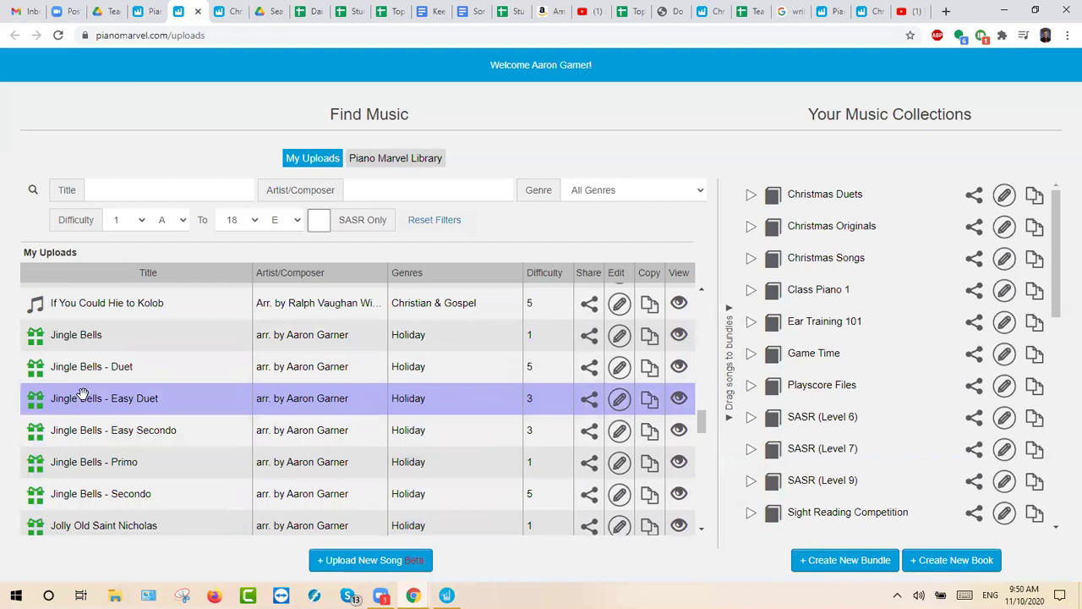
scroll(102, 381, "up", 10)
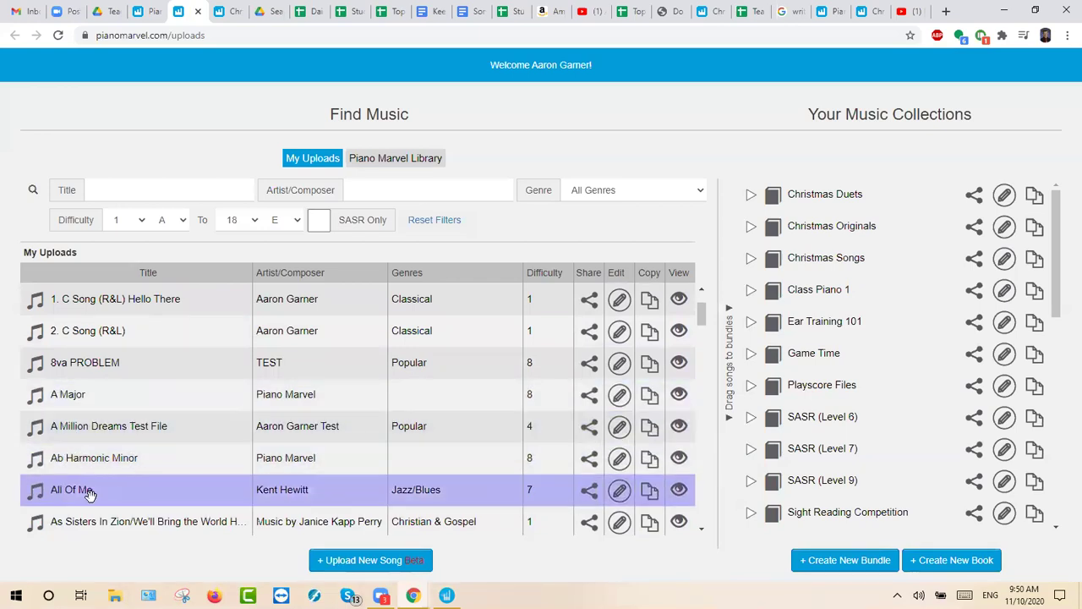
Submit the uploaded song All Of Me to the Christmas Challenge from its sharing settings and close them.
left_click(590, 491)
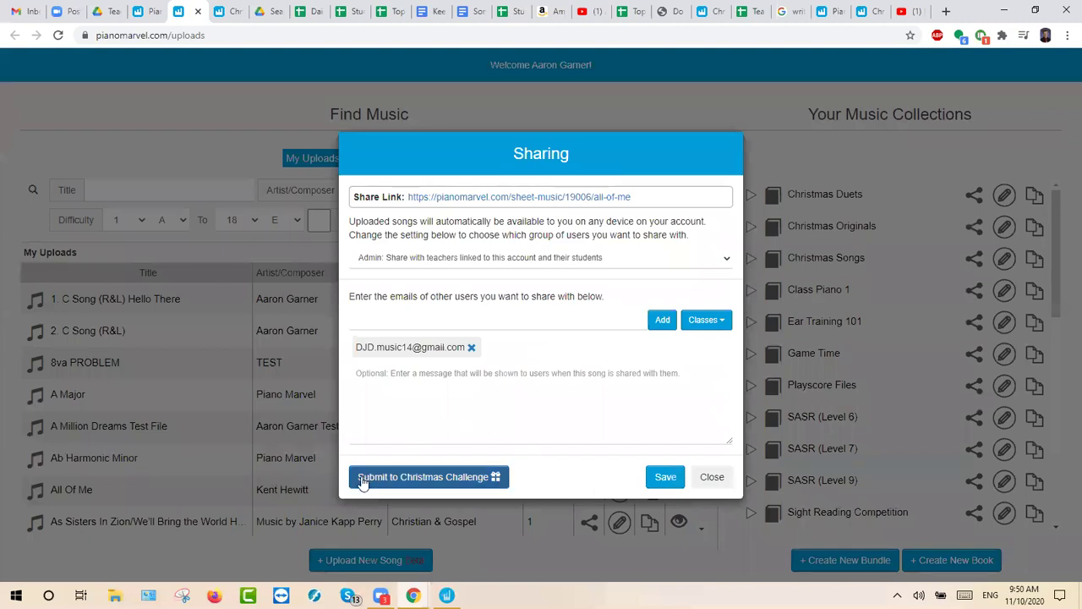
left_click(428, 478)
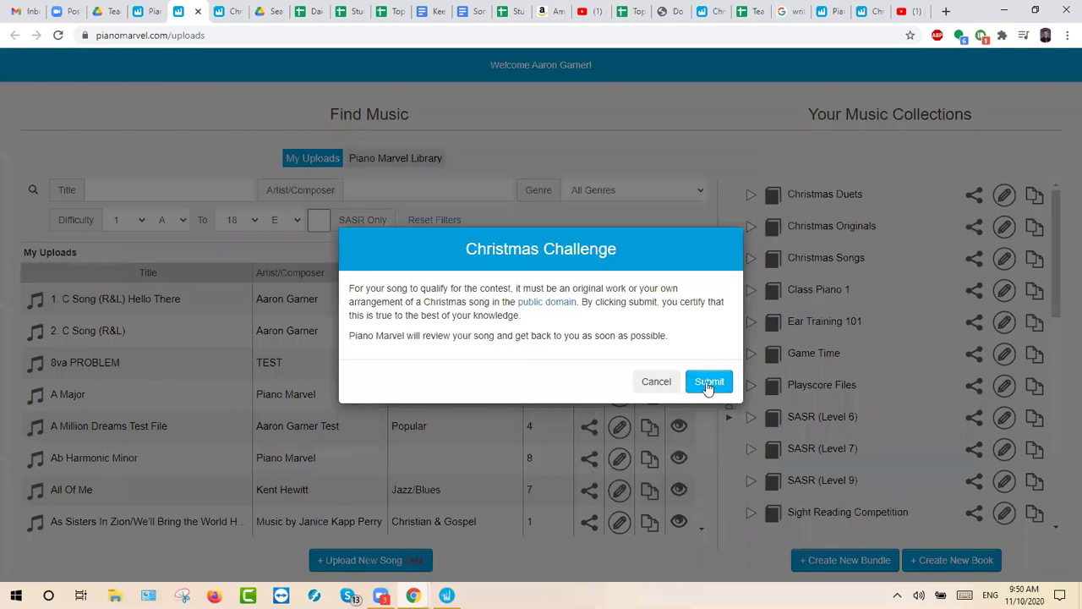
left_click(708, 383)
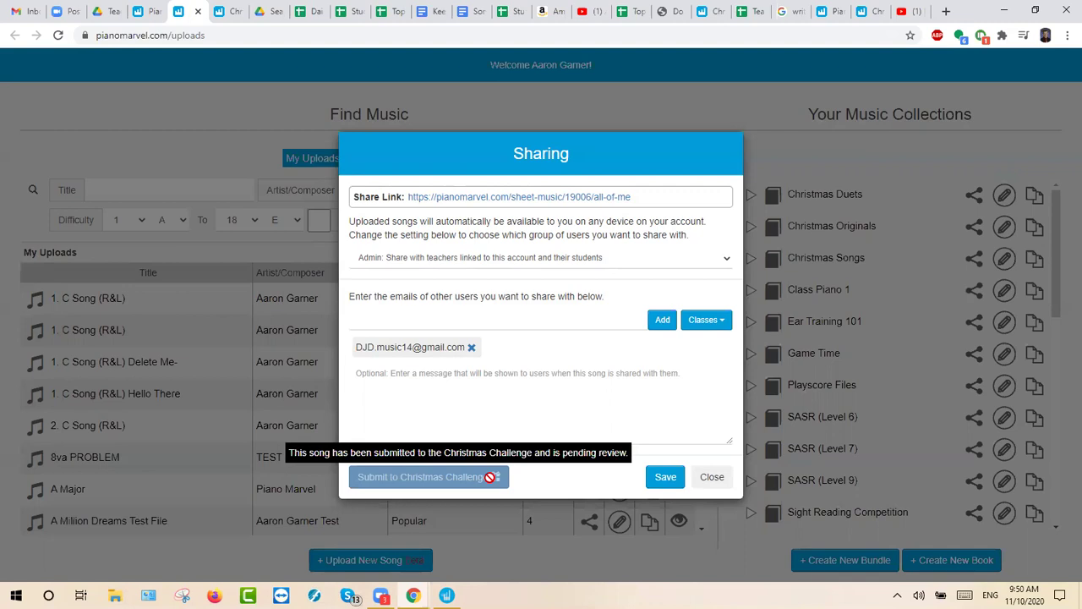
left_click(715, 477)
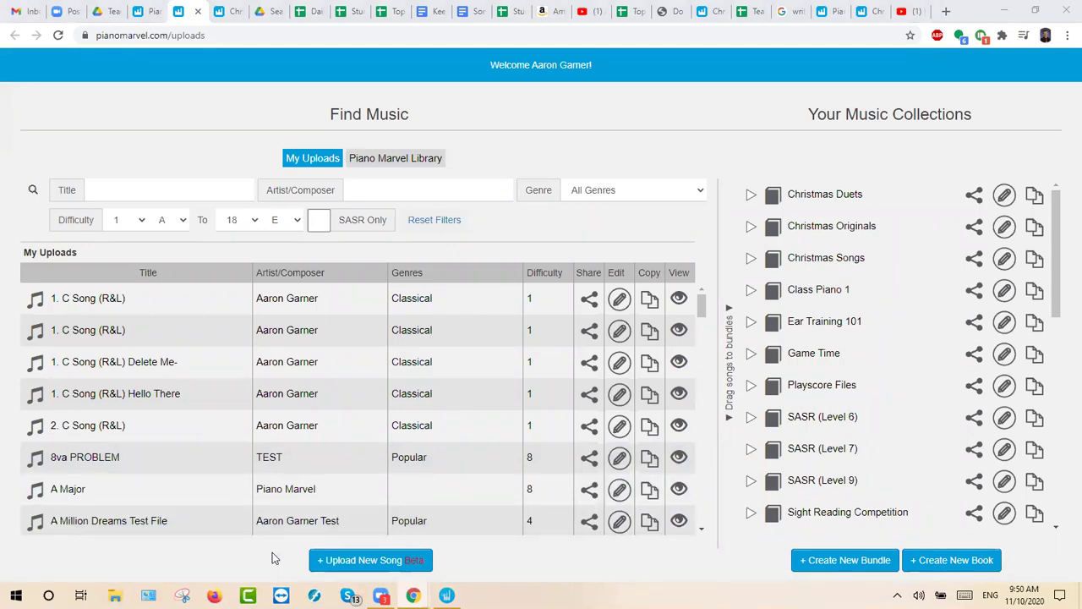
Switch to Gmail, read the Christmas Composition Contest submission email, view the submitted All Of Me piece through its link, and close that page.
left_click(24, 12)
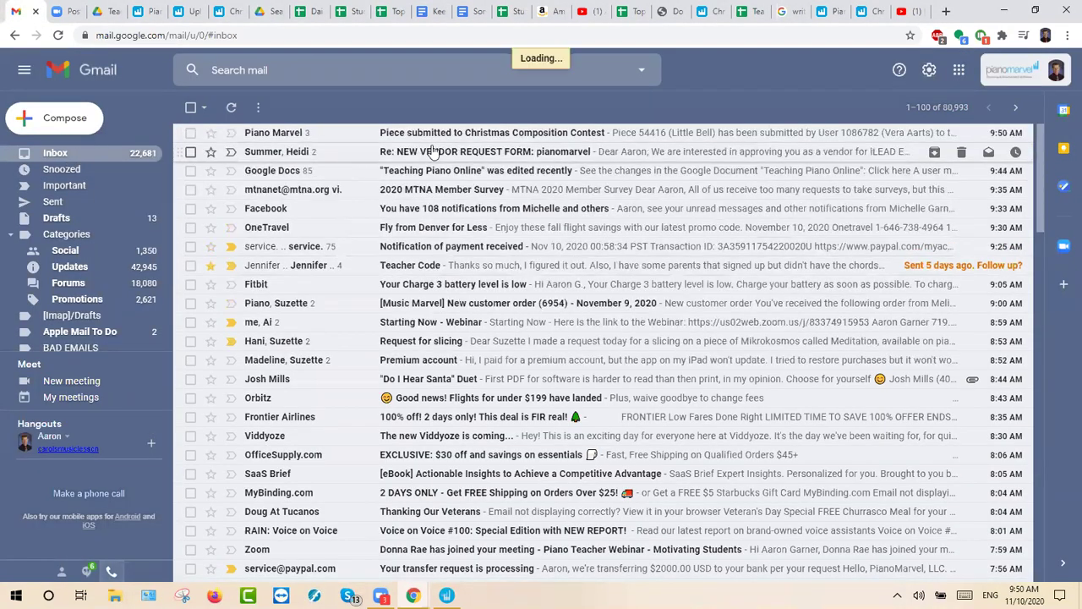
left_click(482, 136)
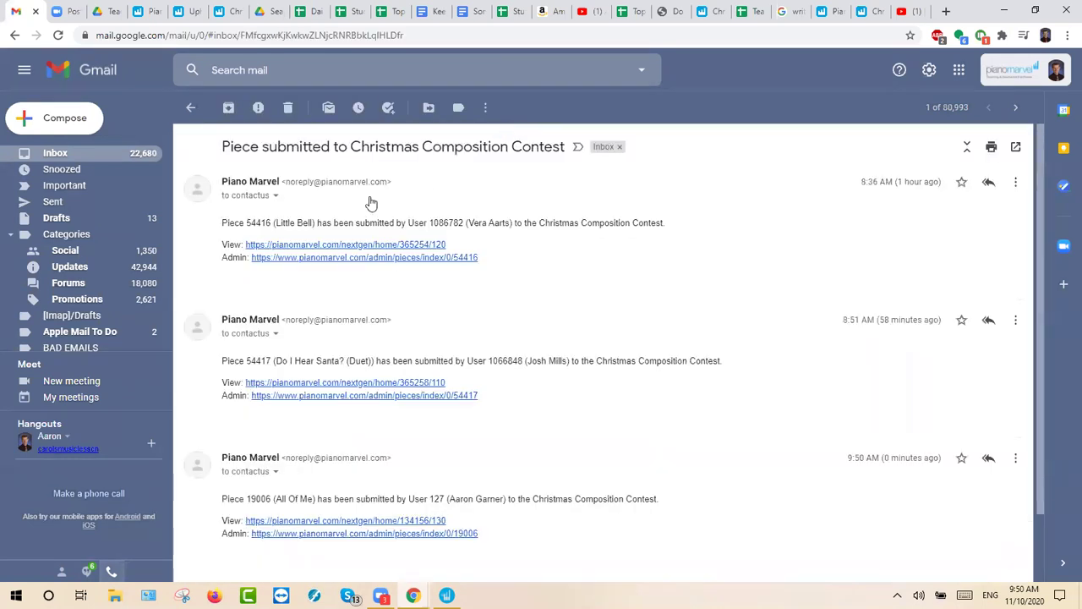
scroll(373, 406, "down", 1)
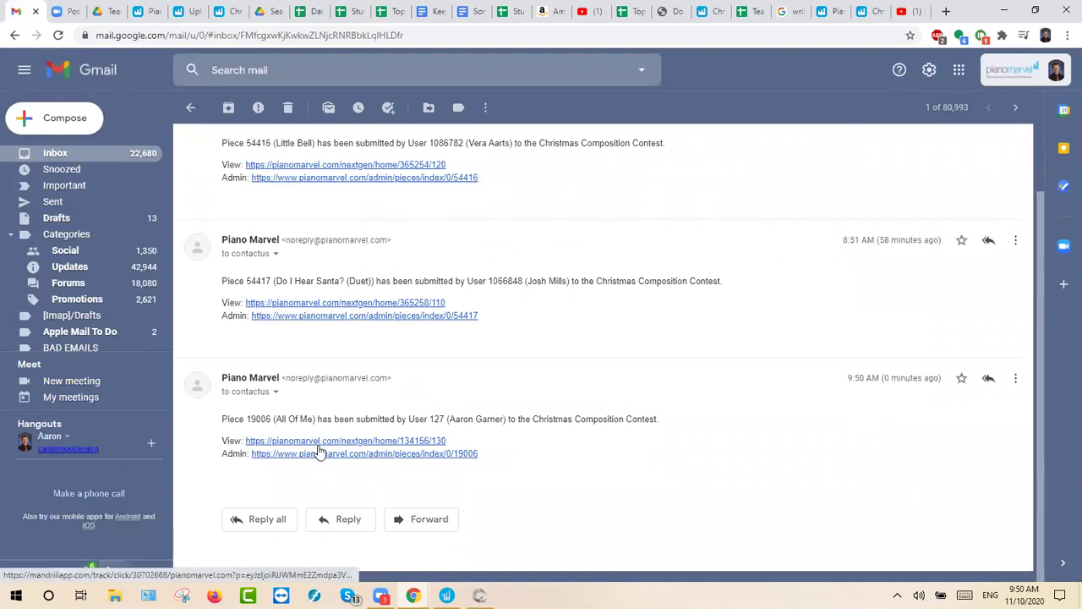
left_click(319, 442)
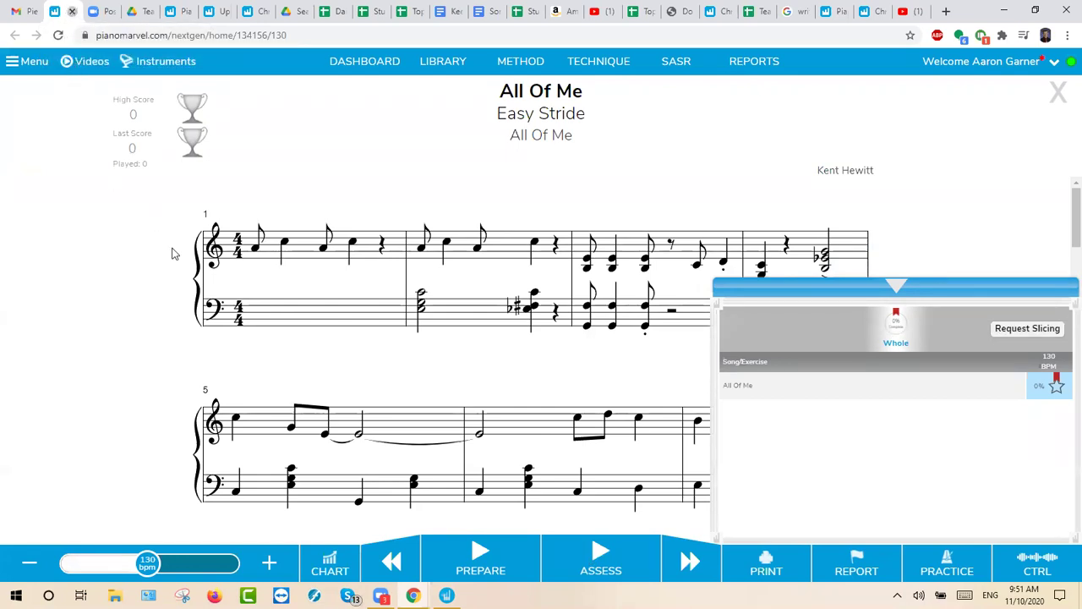
key("ctrl+w")
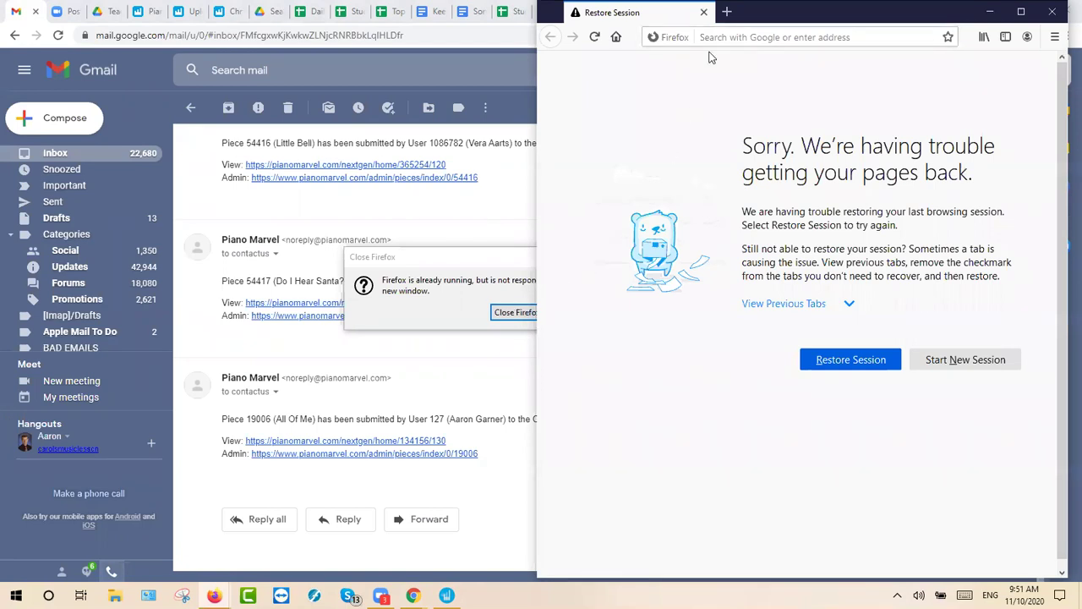
left_click(732, 37)
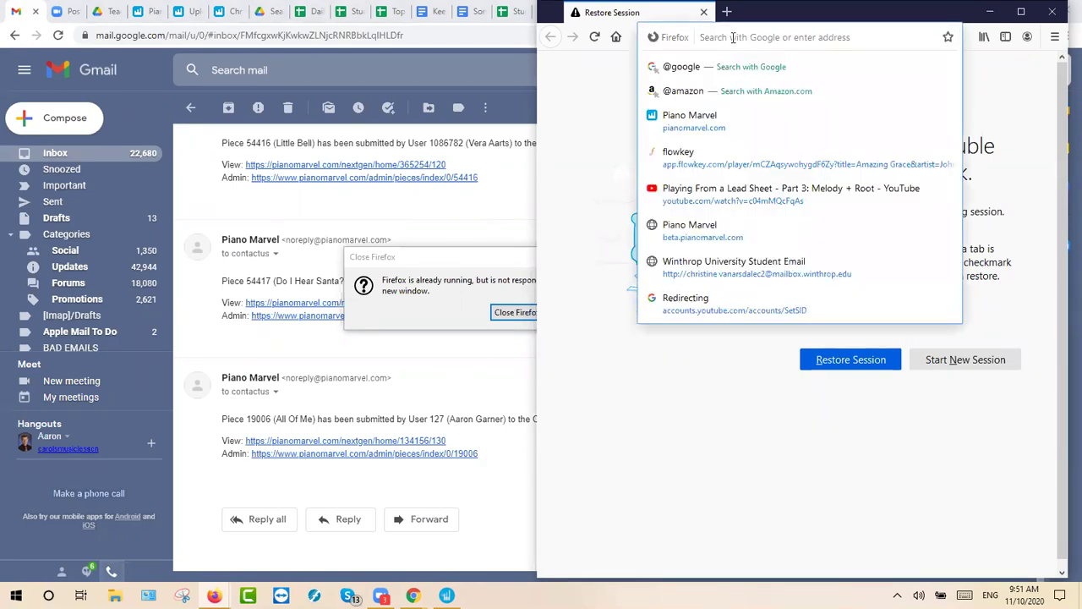
type("fir")
key("BackSpace")
key("BackSpace")
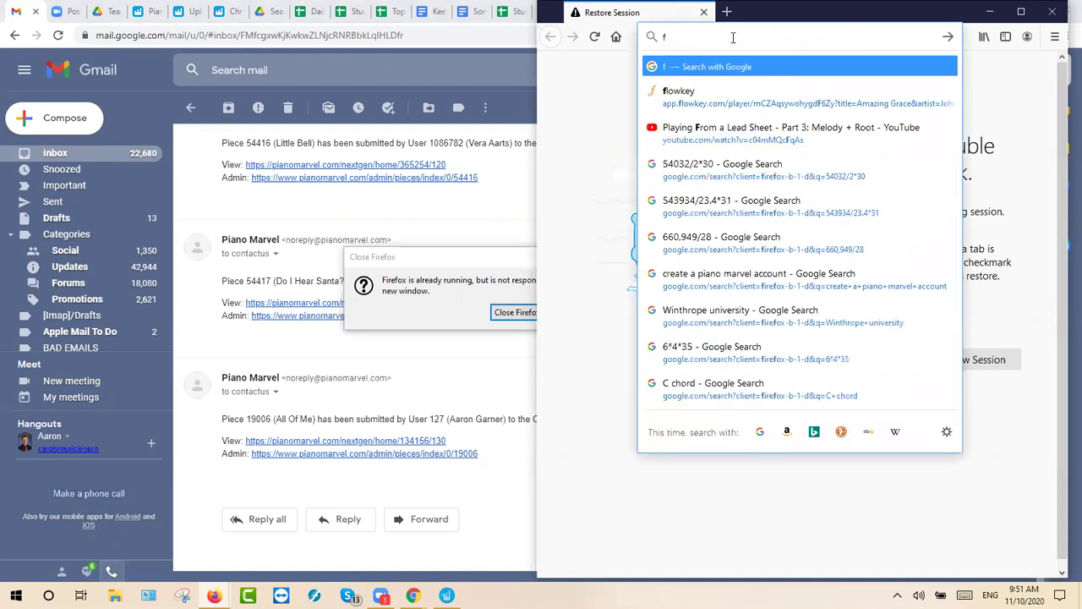
type("irefox")
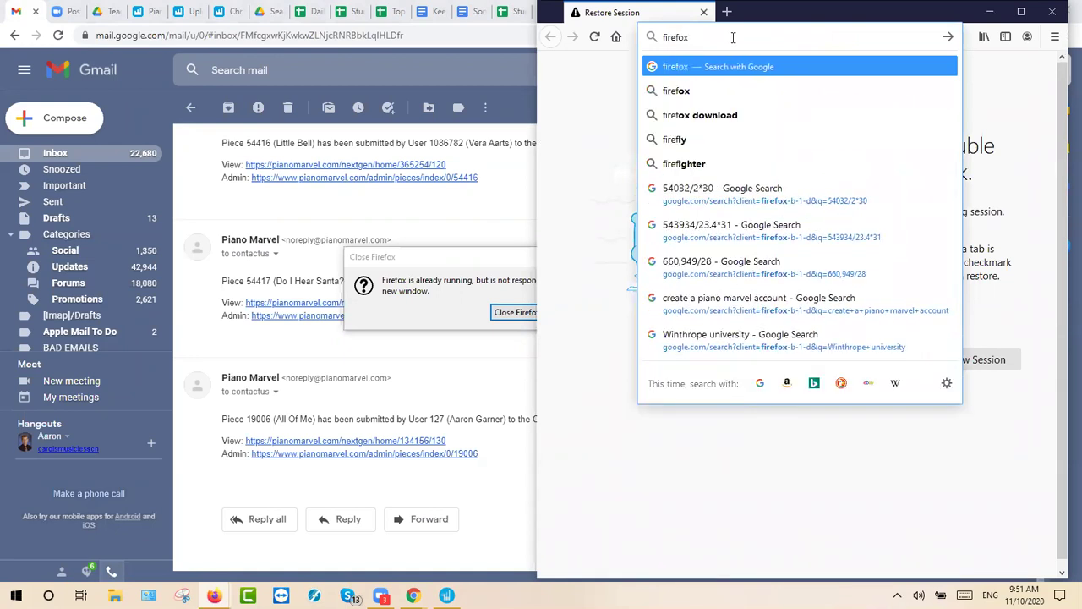
type(".com")
key("BackSpace")
key("BackSpace")
key("BackSpace")
key("BackSpace")
key("BackSpace")
key("BackSpace")
key("BackSpace")
key("BackSpace")
key("BackSpace")
key("BackSpace")
key("BackSpace")
Load pianomarvel.com in Firefox, maximize the browser window and open the site's login page.
type("pianomarvel")
key("Return")
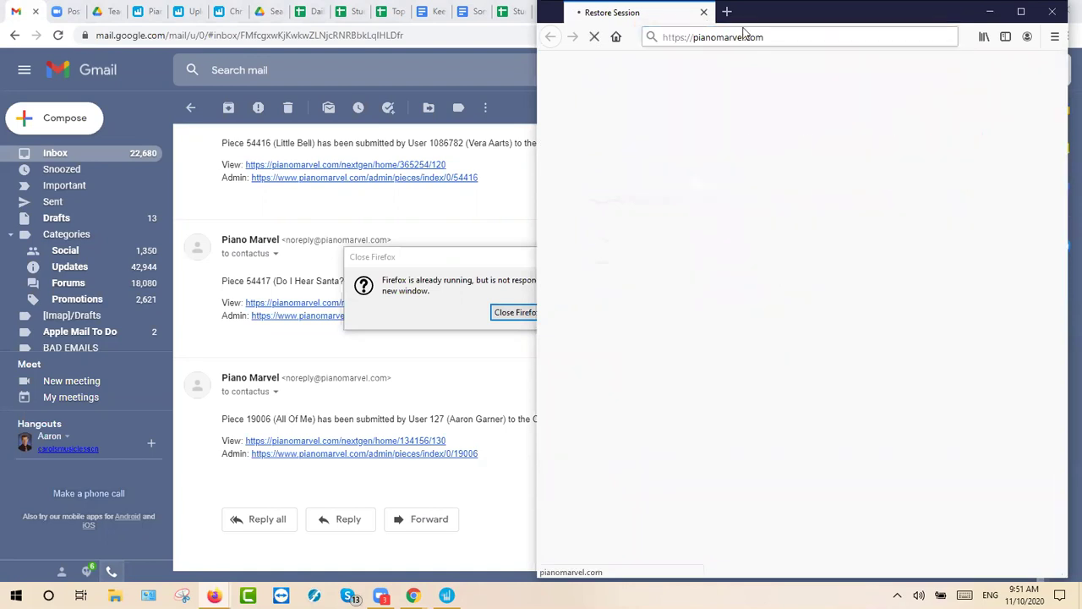
left_click(1021, 11)
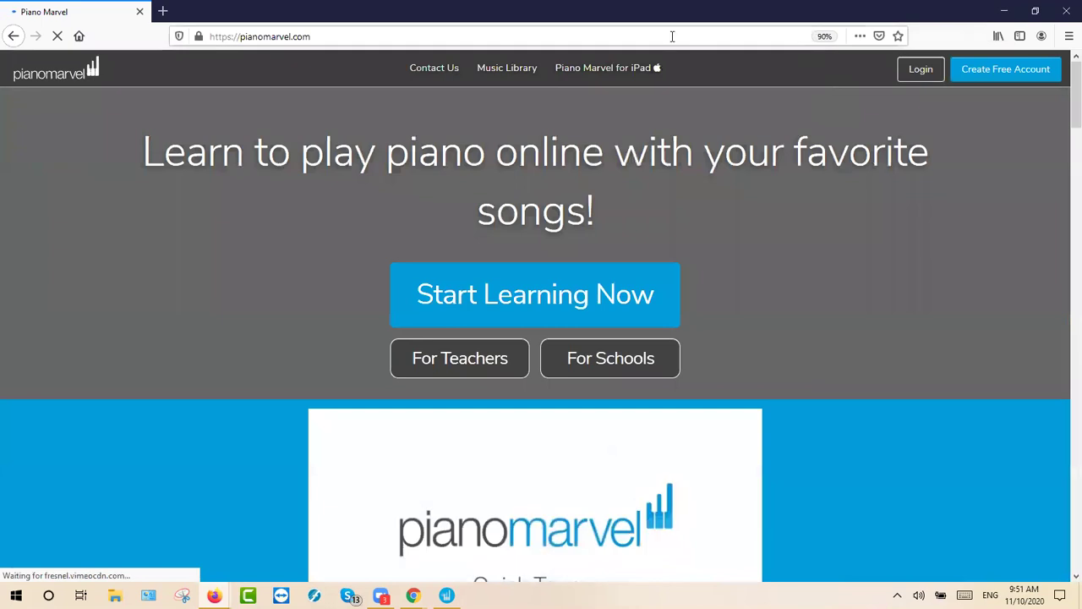
left_click(919, 71)
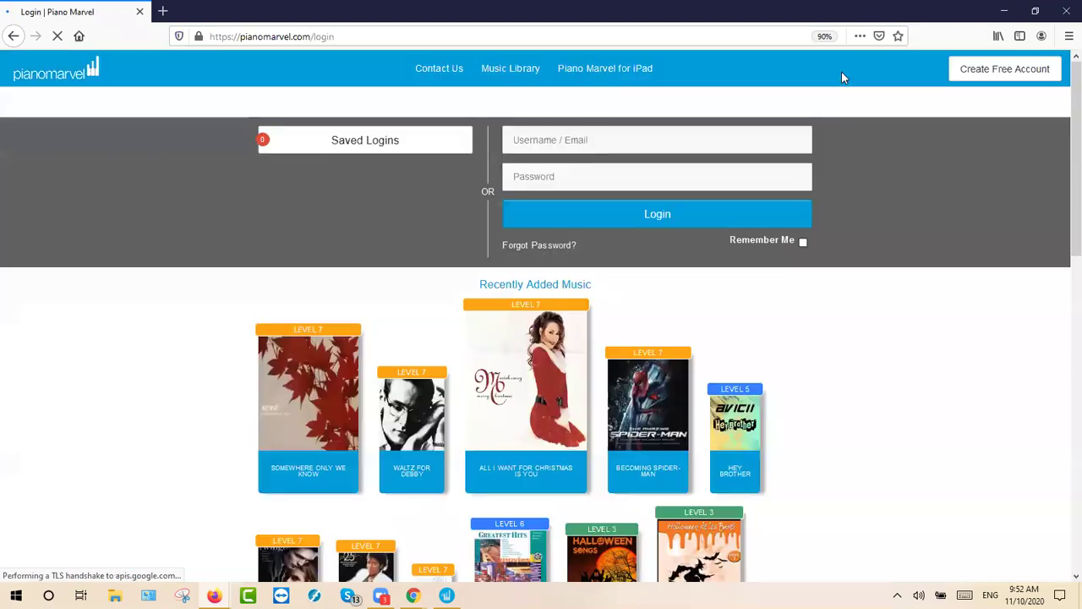
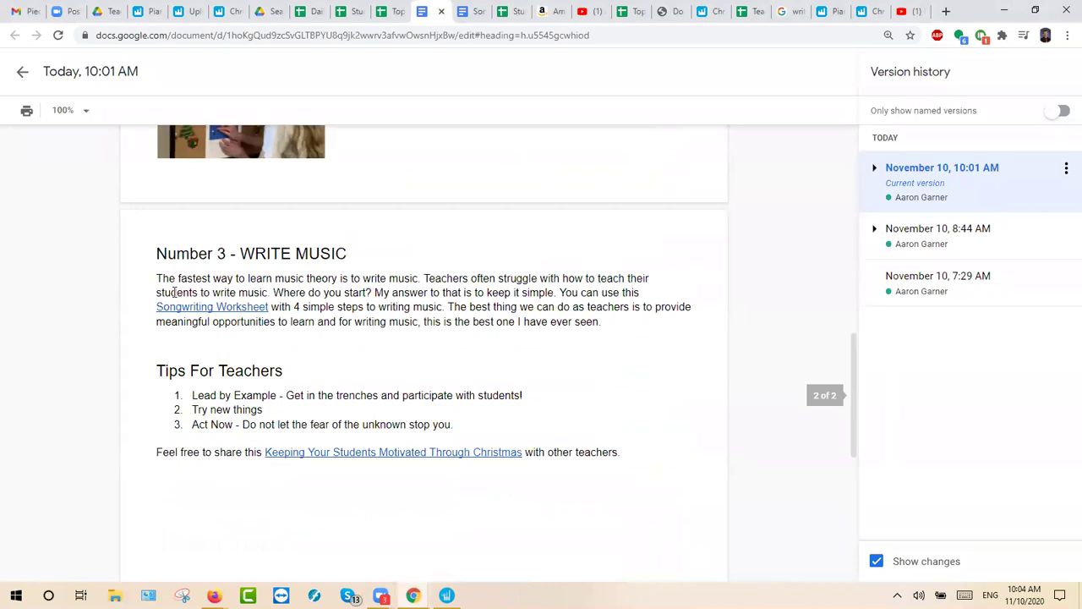
Open the Songwriting Worksheet linked under Number 3 - WRITE MUSIC in the Google Docs handout and review it down to the Resources list.
left_click(223, 307)
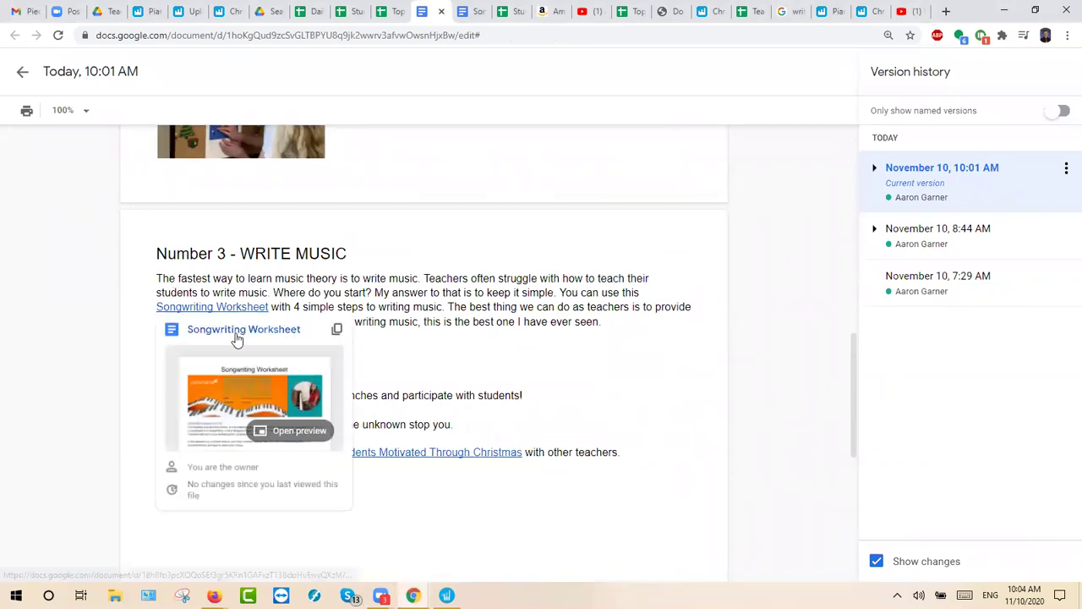
left_click(240, 334)
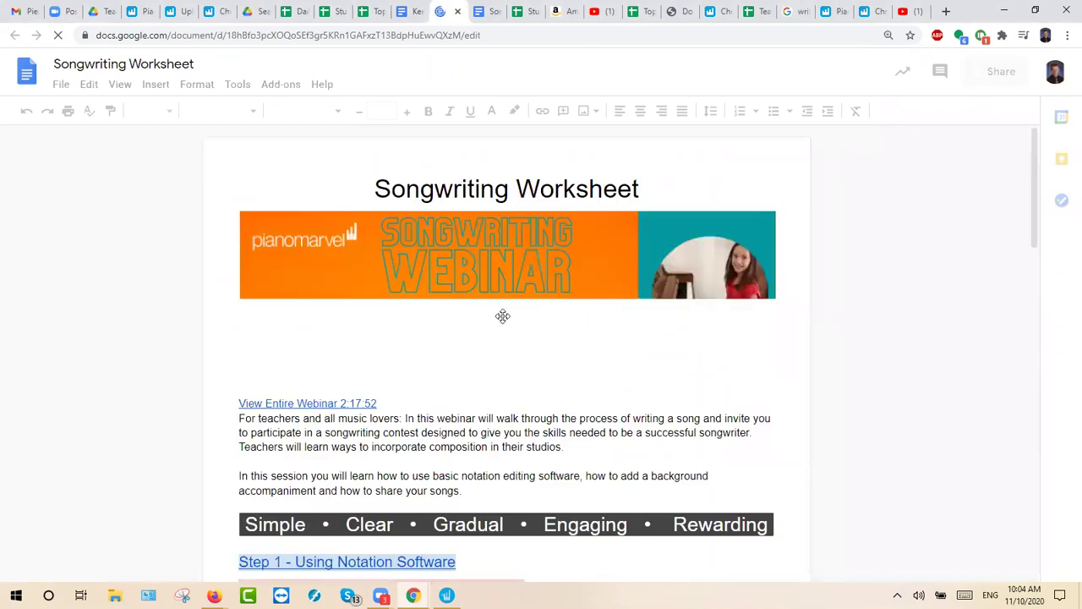
scroll(503, 319, "down", 20)
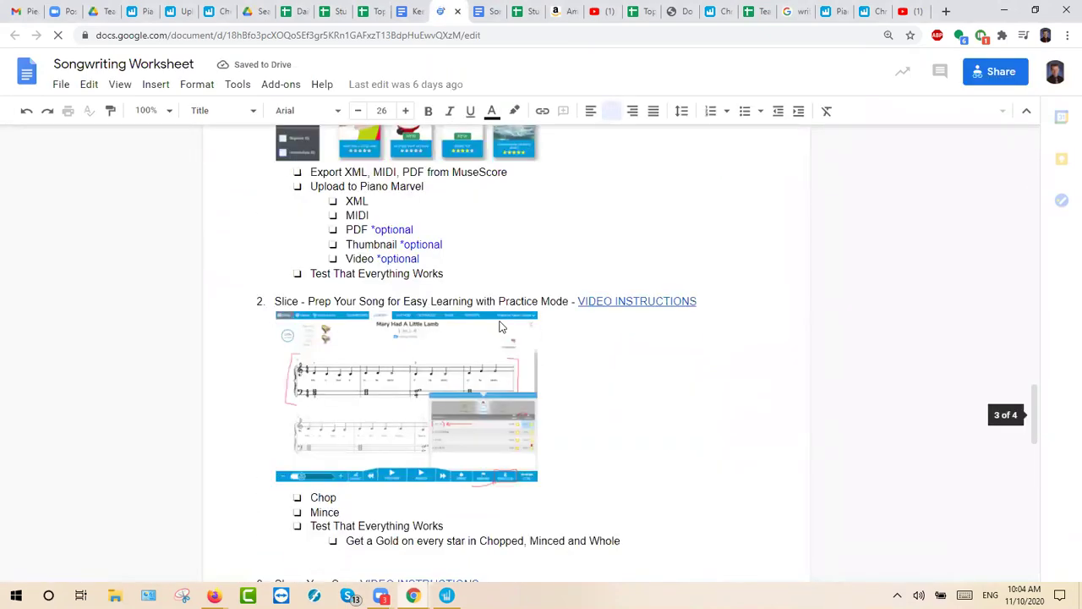
scroll(499, 320, "down", 3)
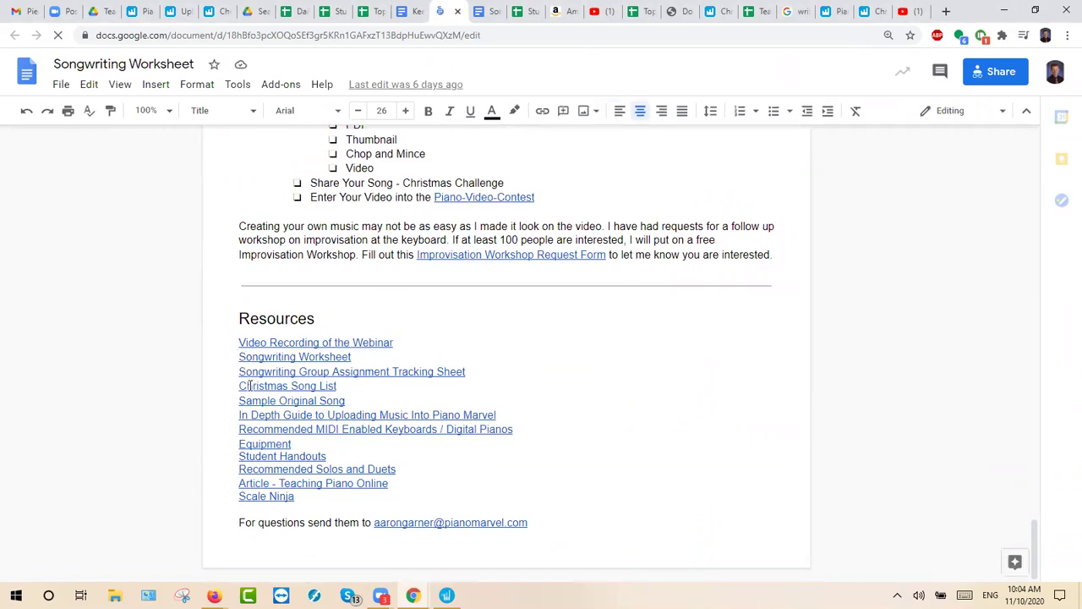
Highlight the Christmas song arrangement project under Step 4 - The Project in the worksheet and open its linked Christmas Song List.
left_click(291, 385)
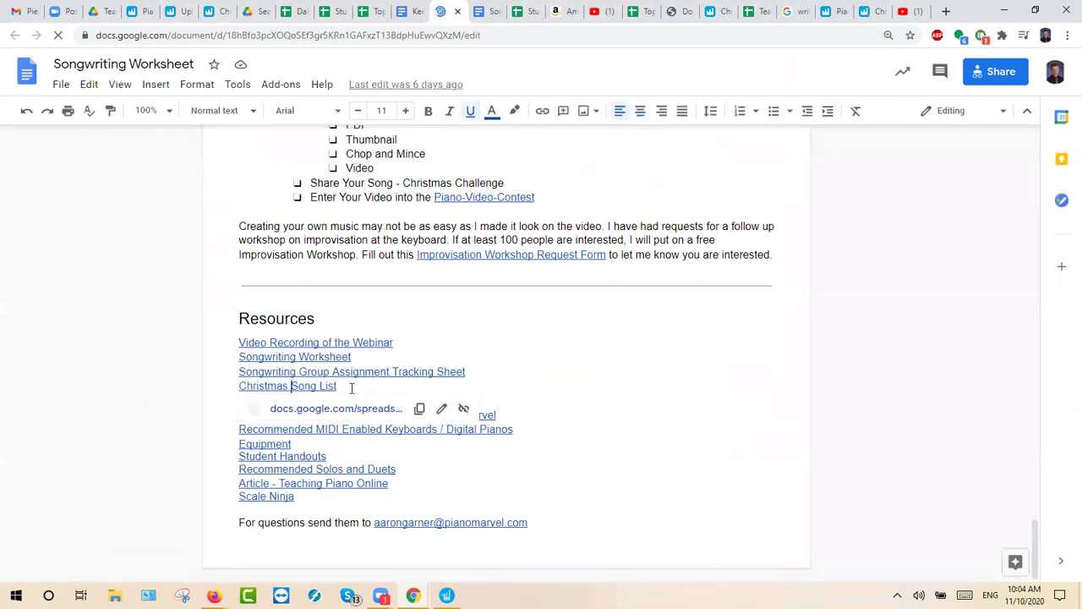
left_click(574, 323)
scroll(567, 309, "up", 4)
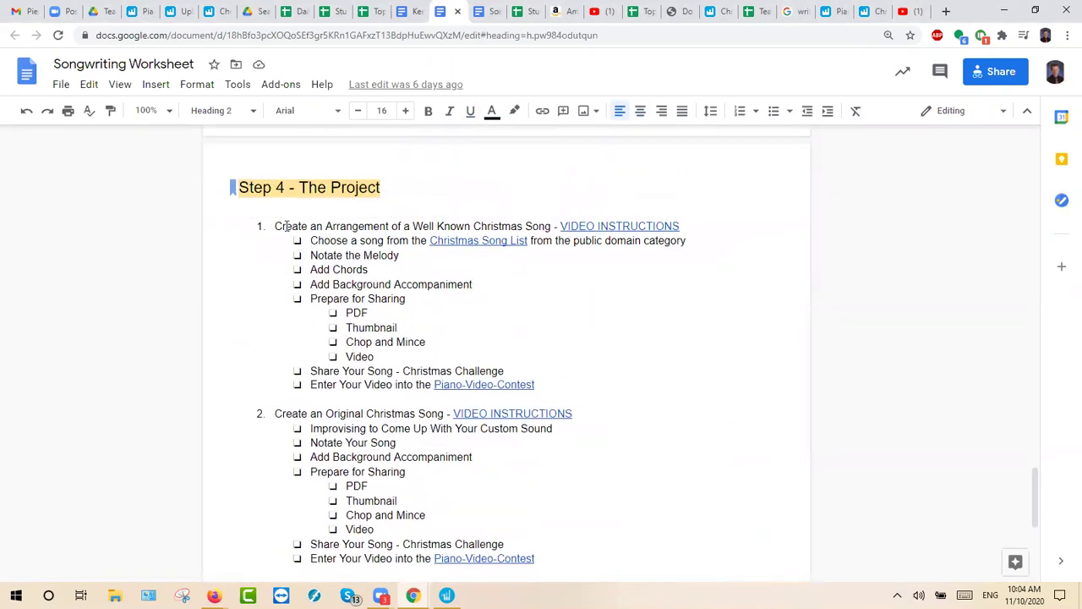
left_click_drag(277, 225, 554, 229)
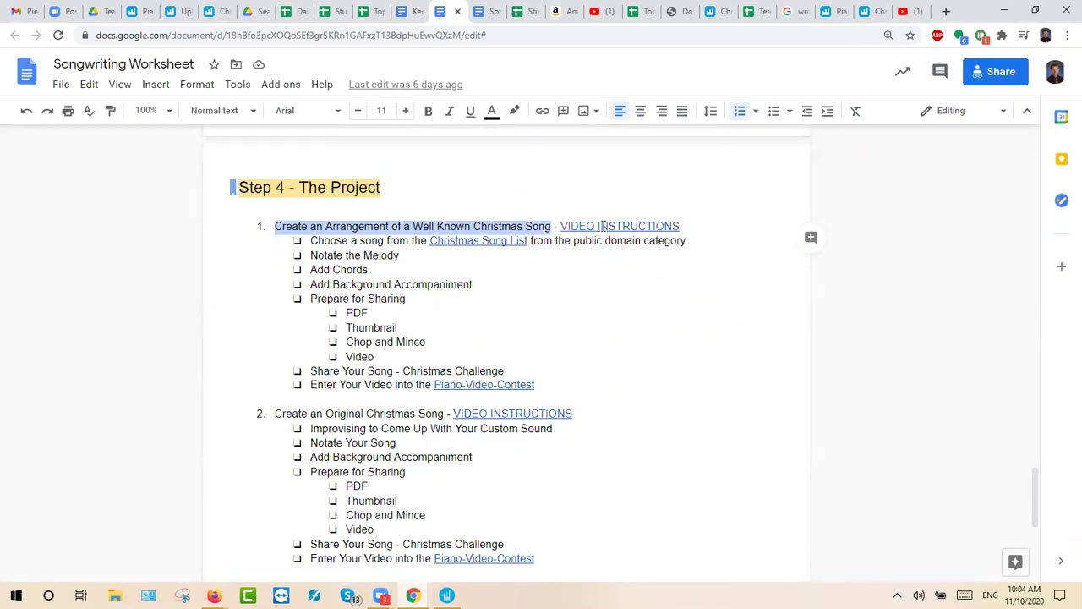
left_click(470, 241)
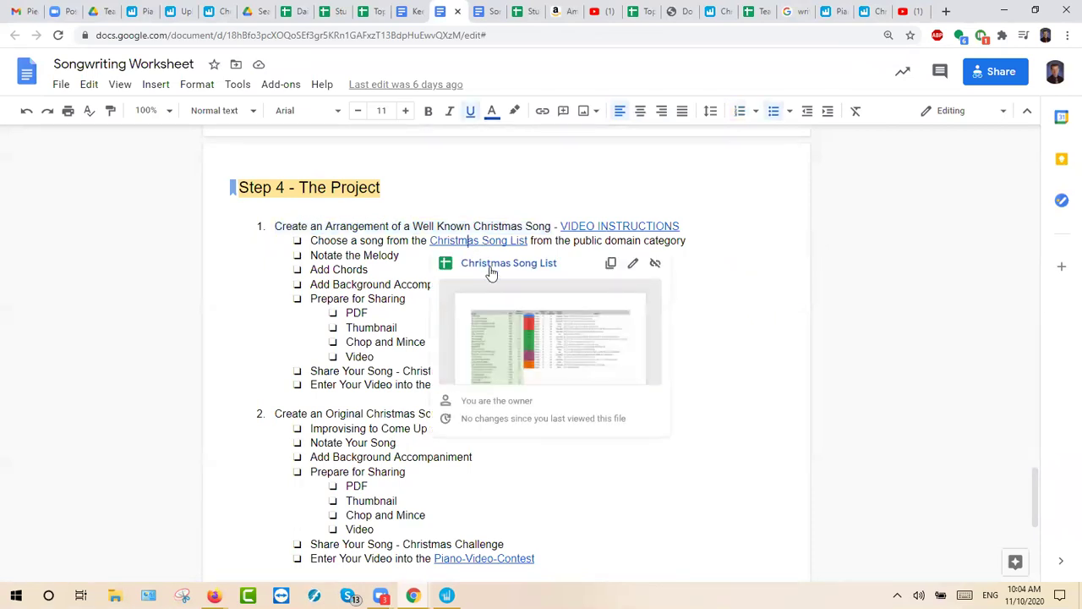
left_click(490, 266)
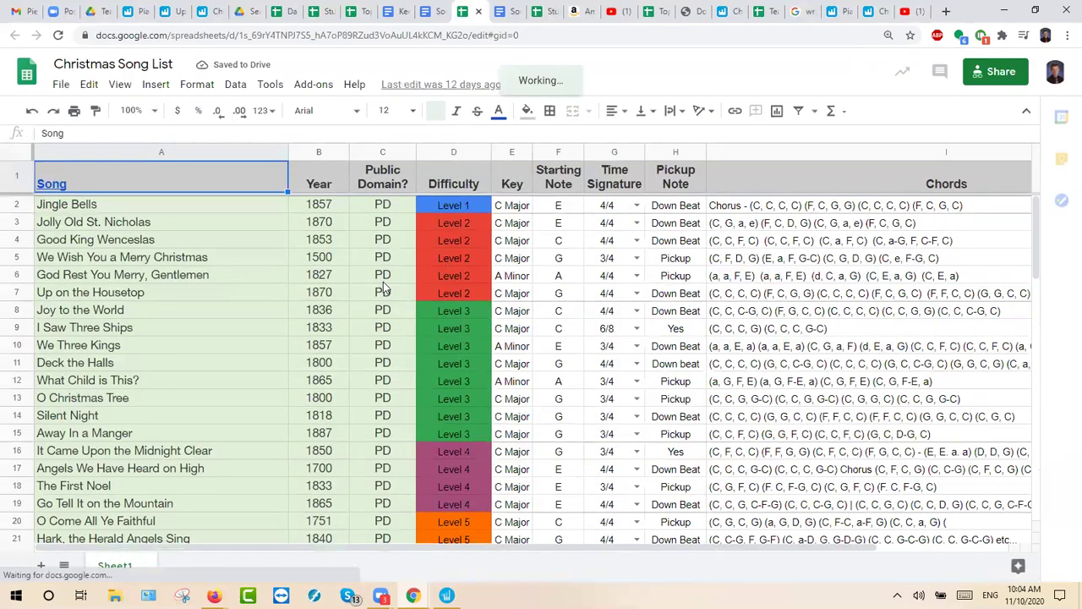
Review the Christmas Song List's public domain entries down to where the copyrighted songs begin.
scroll(376, 271, "down", 5)
scroll(382, 290, "down", 9)
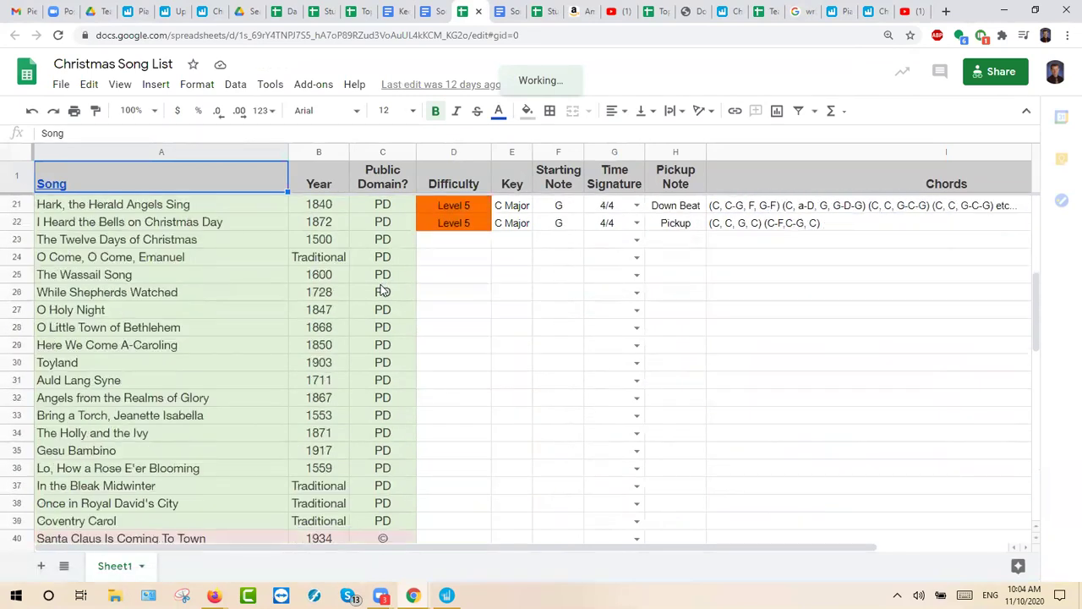
scroll(382, 292, "up", 1)
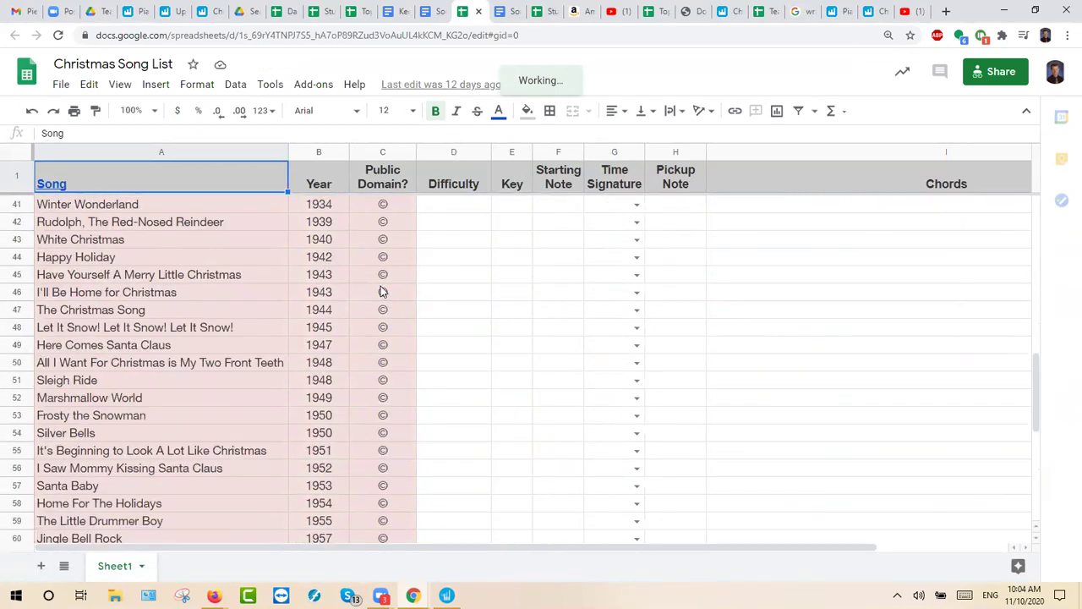
scroll(380, 292, "up", 2)
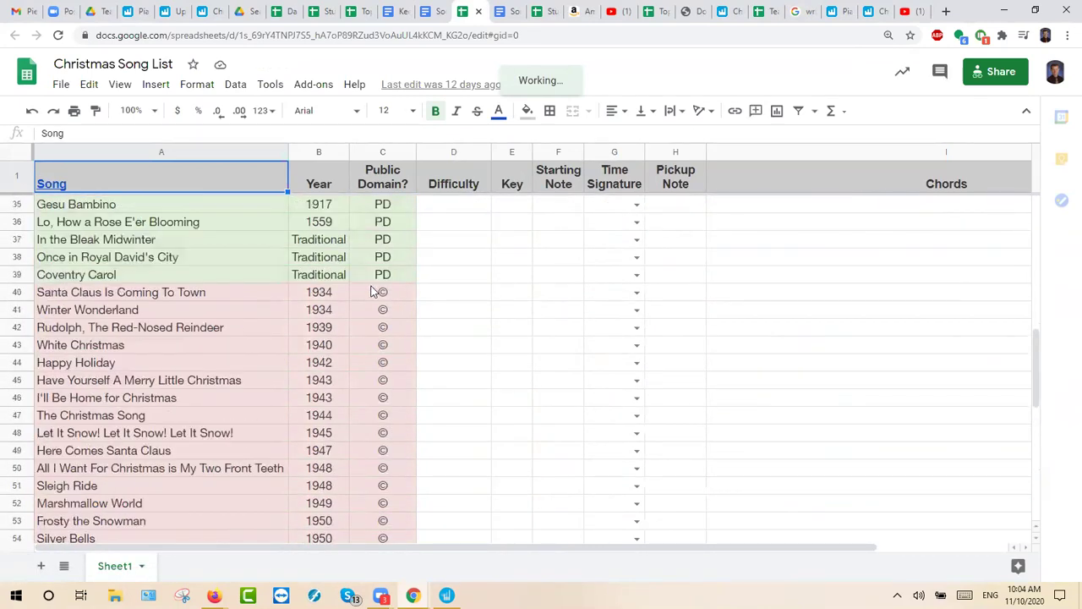
Select copyrighted song titles one after another, from Santa Claus Is Coming To Town to Here Comes Santa Claus.
left_click(73, 297)
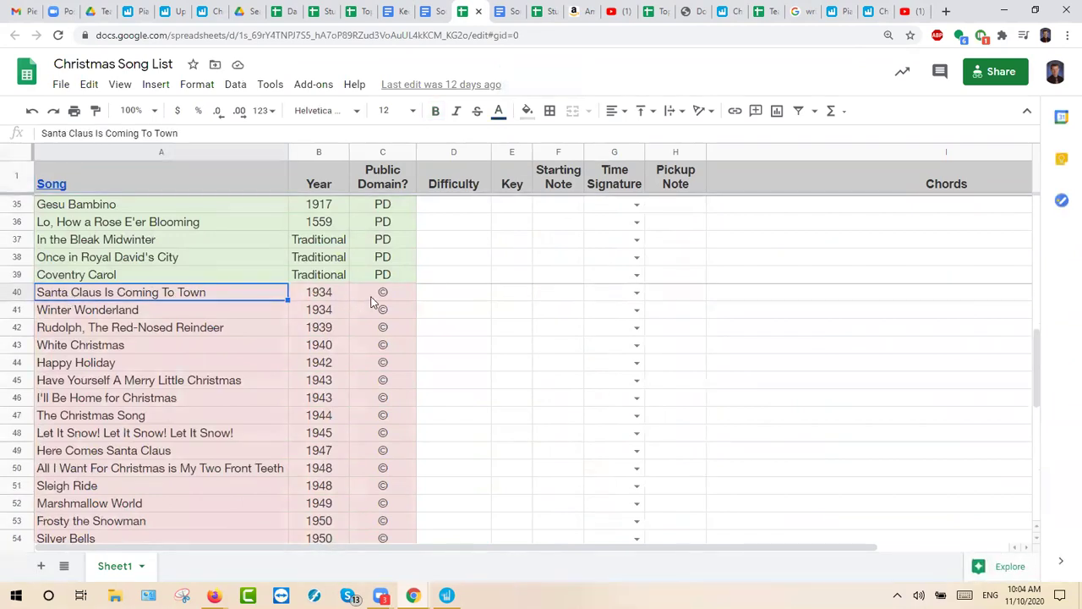
left_click(226, 310)
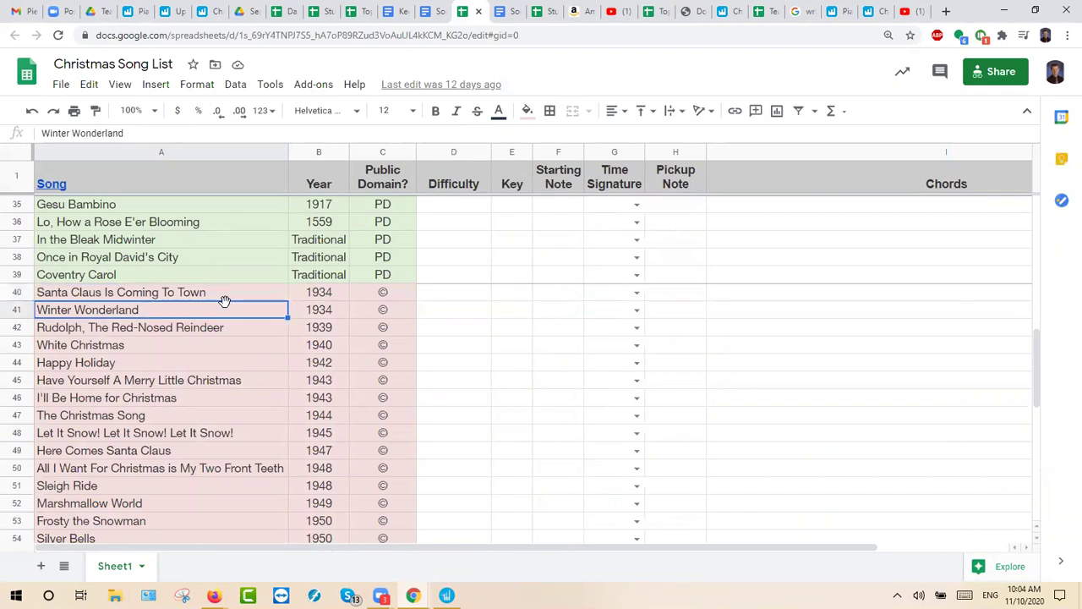
left_click(174, 329)
left_click(148, 345)
left_click(148, 362)
left_click(145, 380)
left_click(143, 415)
left_click(142, 450)
Search the song list for "have a", shorten the search to "have", and clear the search text.
scroll(181, 330, "up", 5)
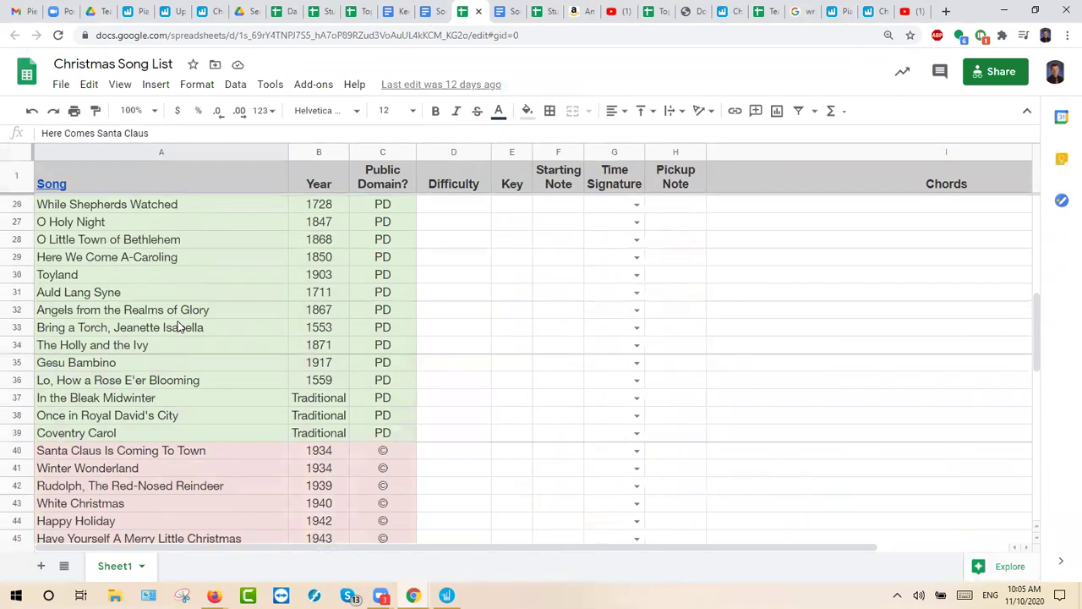
scroll(162, 311, "up", 3)
scroll(167, 290, "down", 4)
scroll(166, 290, "down", 3)
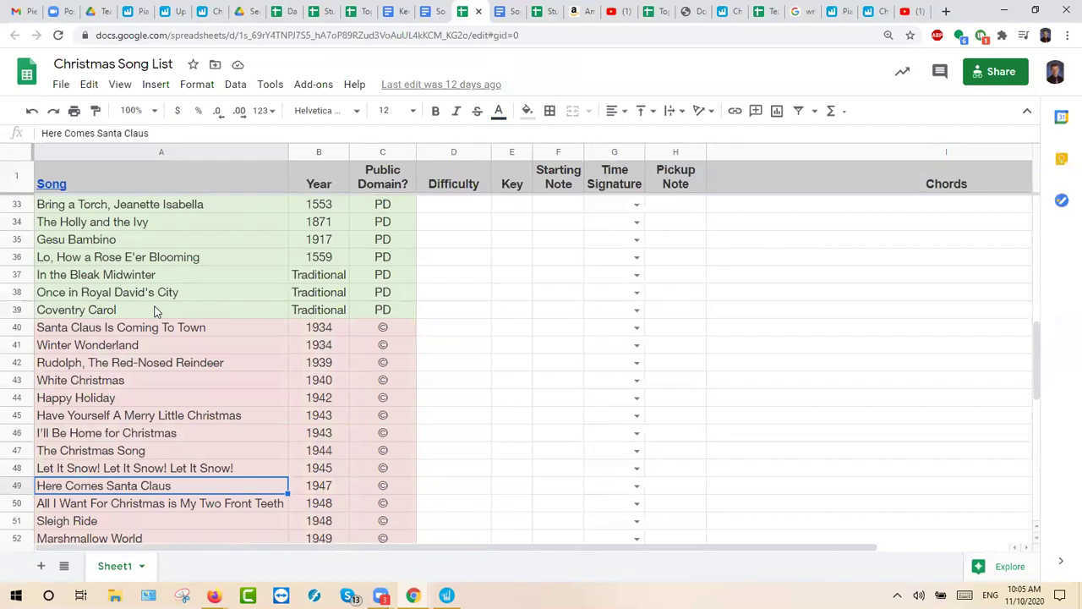
key("ctrl+f")
type("have a")
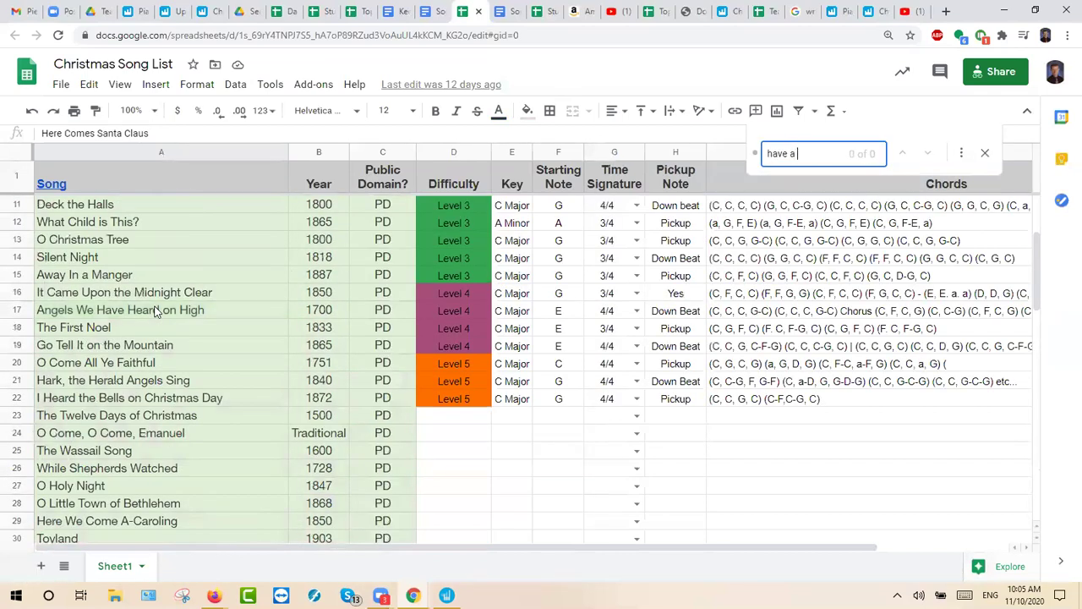
key("BackSpace")
key("BackSpace")
key("BackSpace")
key("BackSpace")
key("BackSpace")
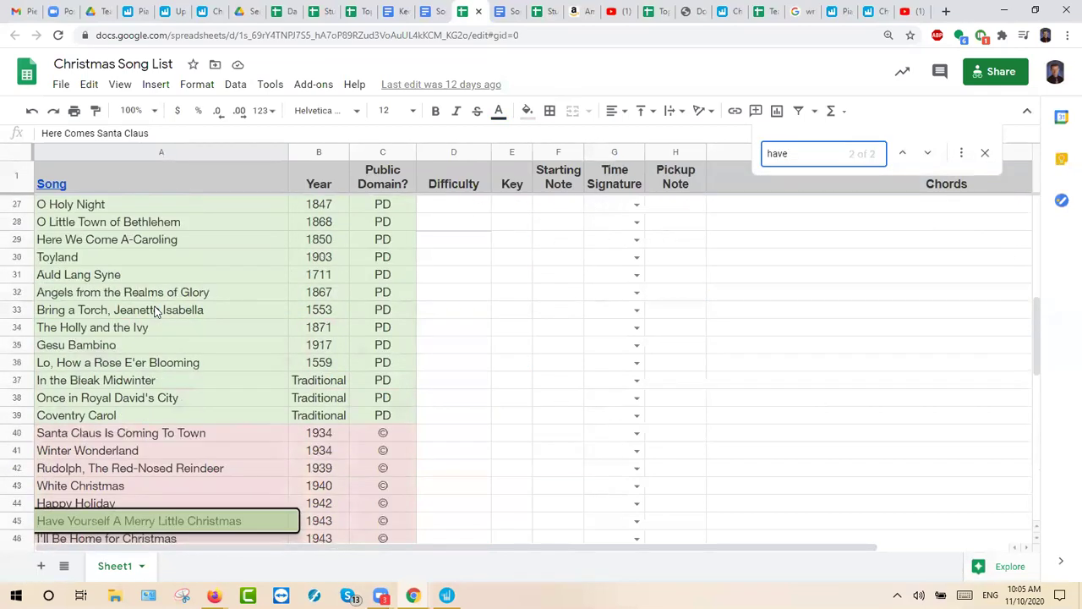
key("BackSpace")
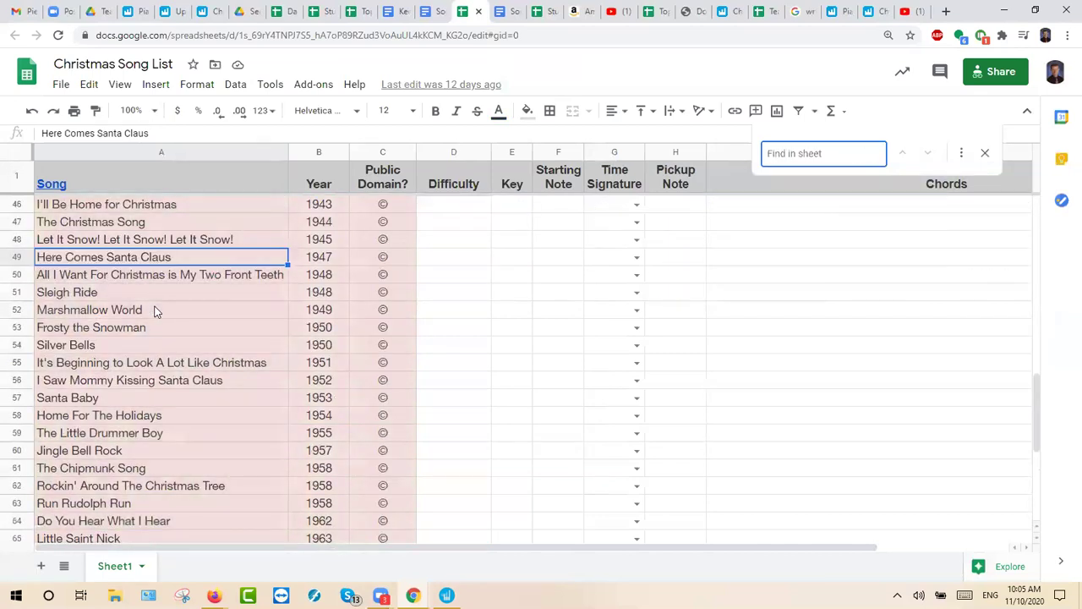
Select Sleigh Ride and look through the public domain and copyrighted songs again for the missing title.
left_click(151, 300)
scroll(187, 309, "up", 5)
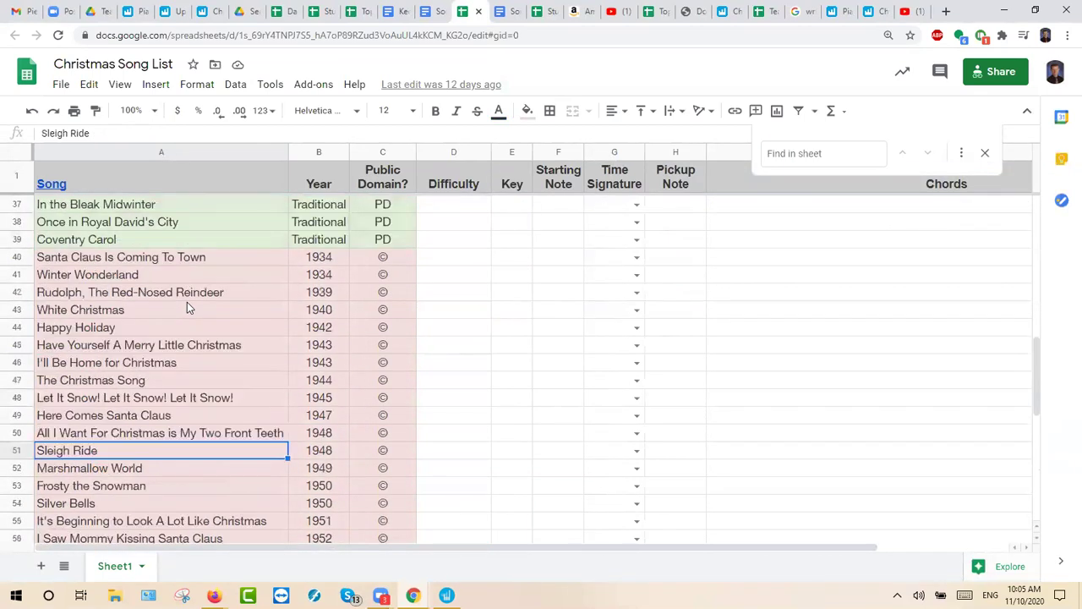
scroll(186, 306, "up", 5)
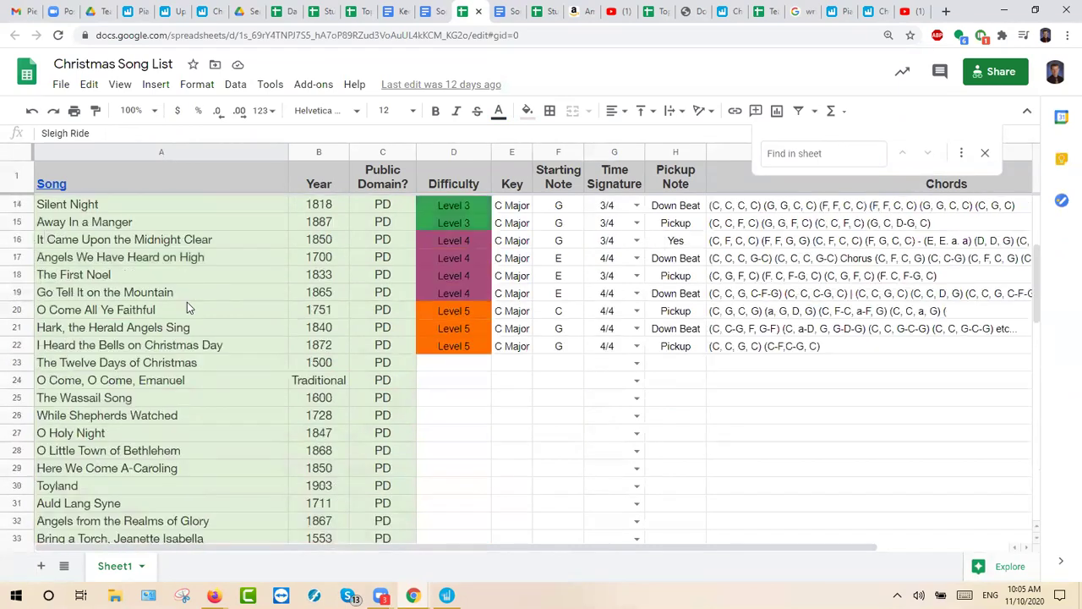
scroll(187, 306, "down", 4)
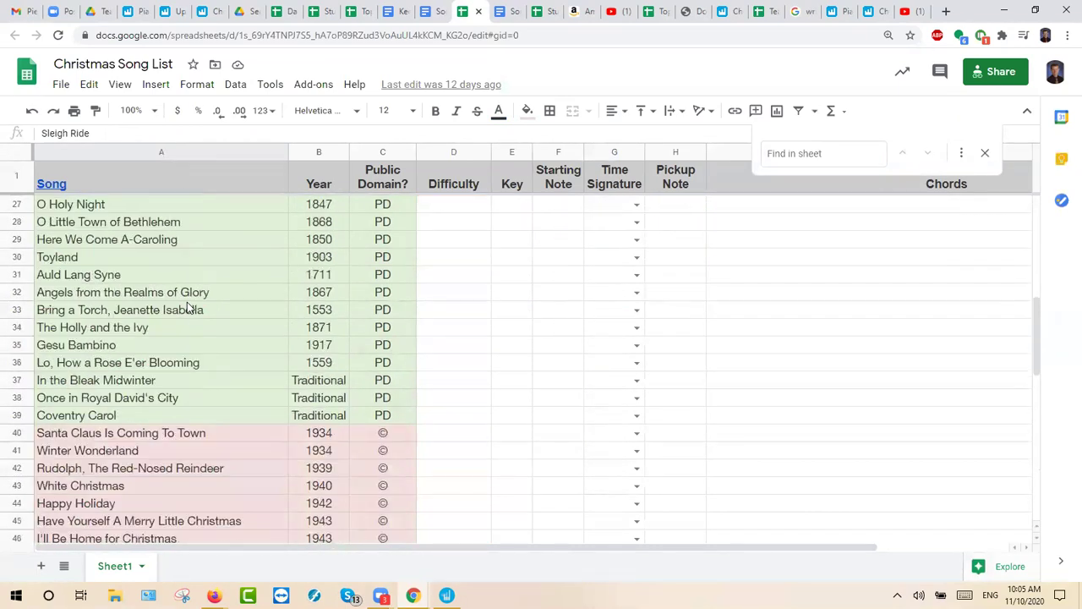
scroll(186, 310, "up", 3)
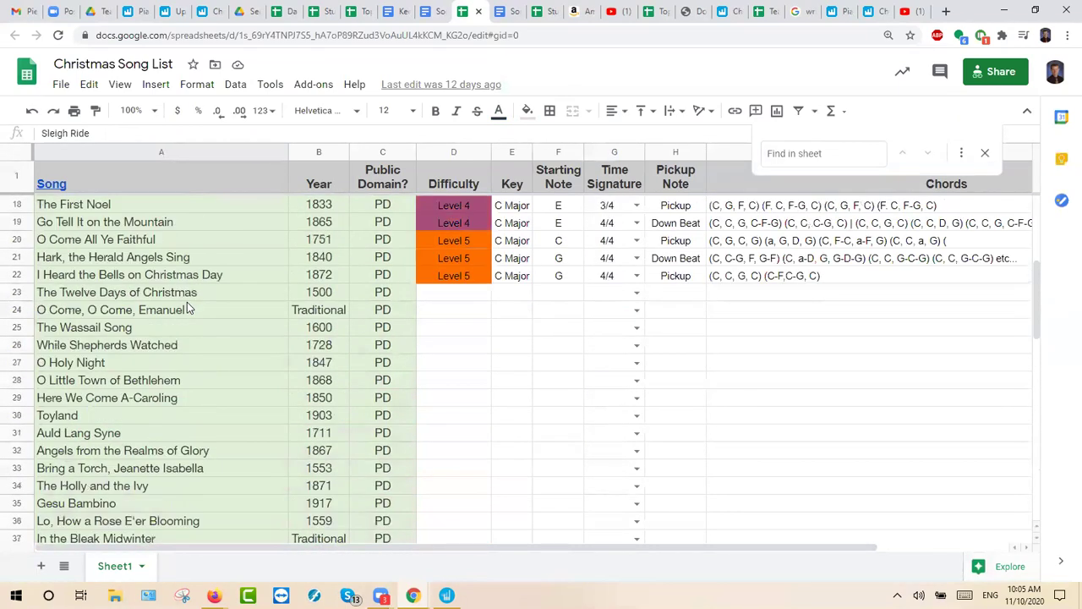
Search Google in a new tab for "Is Have a Holly Jolly Christmas in the public domain?".
left_click(946, 11)
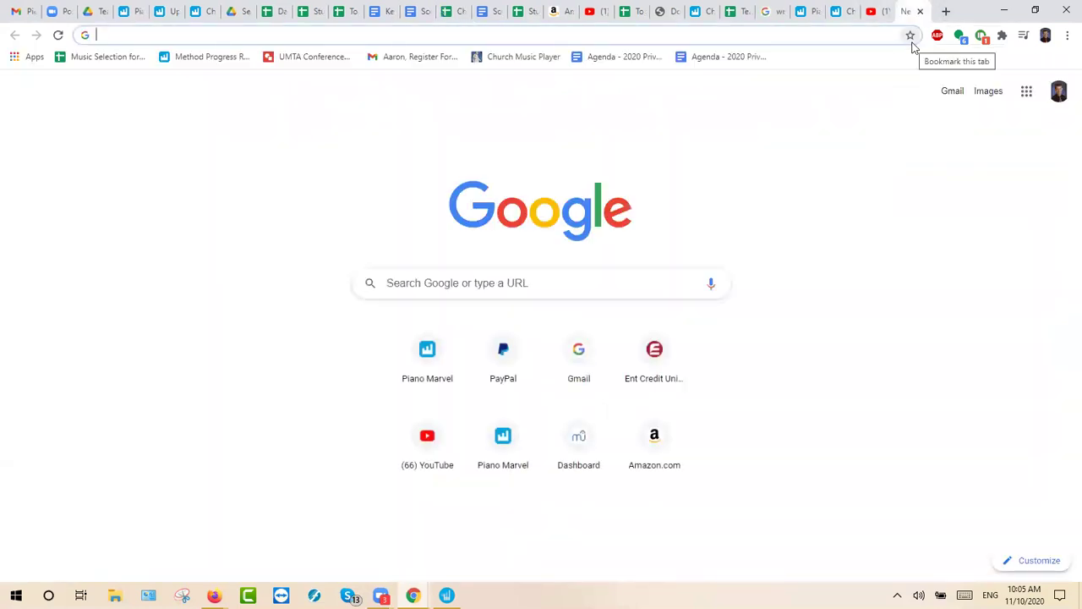
type("Ha")
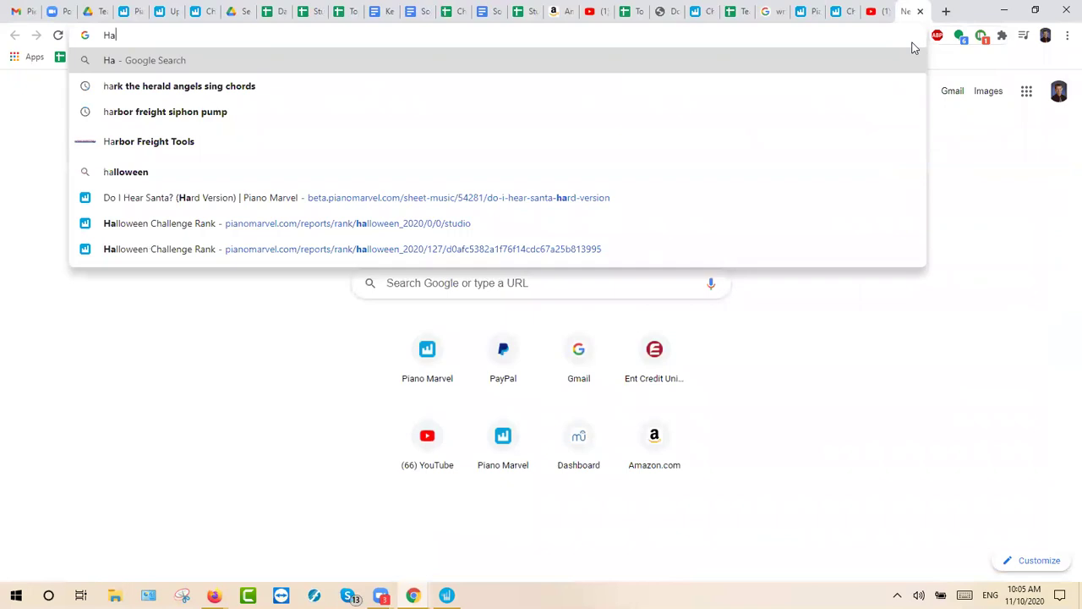
key("BackSpace")
key("BackSpace")
type("Is Have a Holly Jolly Christmas in the public domai")
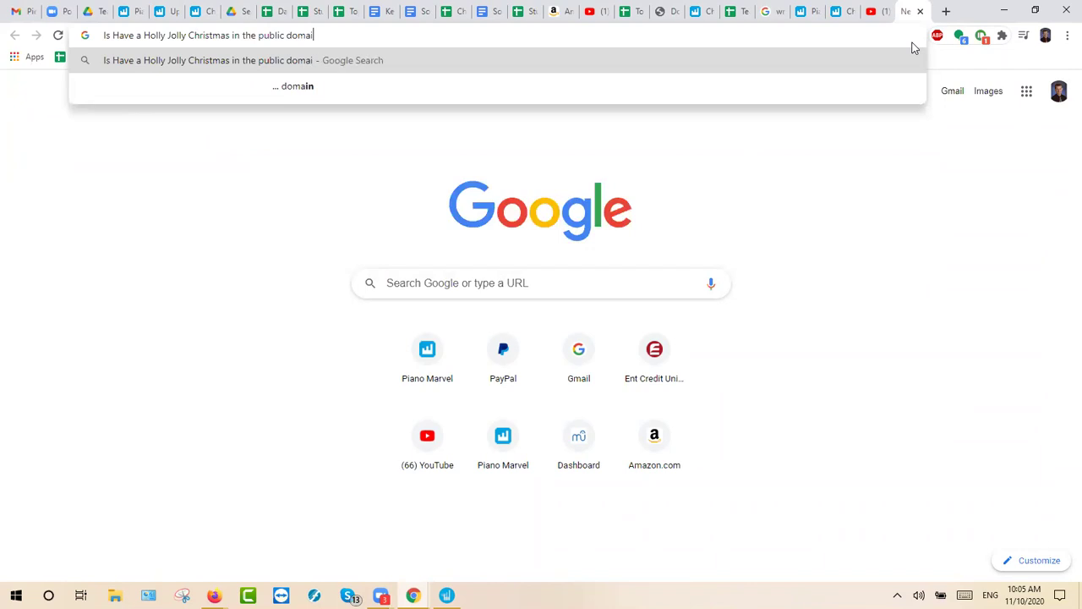
type("n")
type("?")
key("Return")
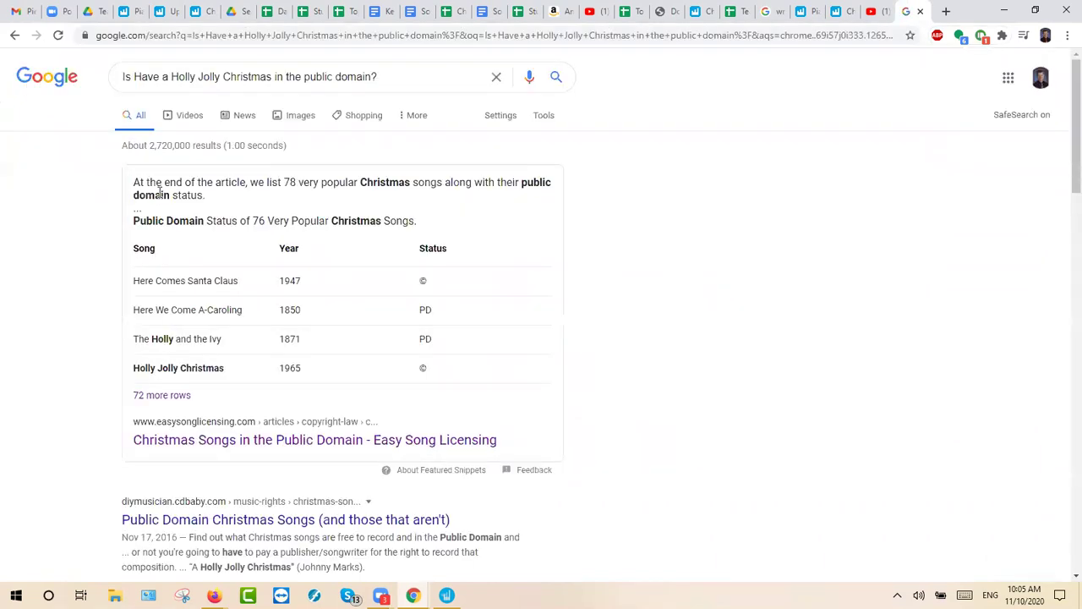
Examine the featured result's song table, highlighting the year and copyright status of Holly Jolly Christmas.
left_click_drag(273, 185, 409, 185)
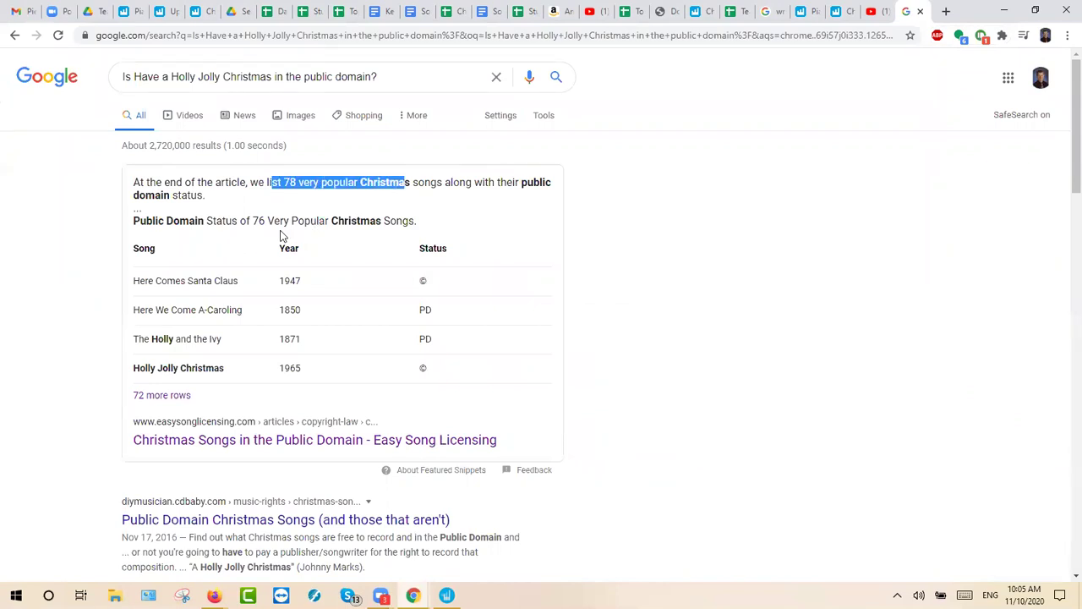
scroll(144, 203, "down", 1)
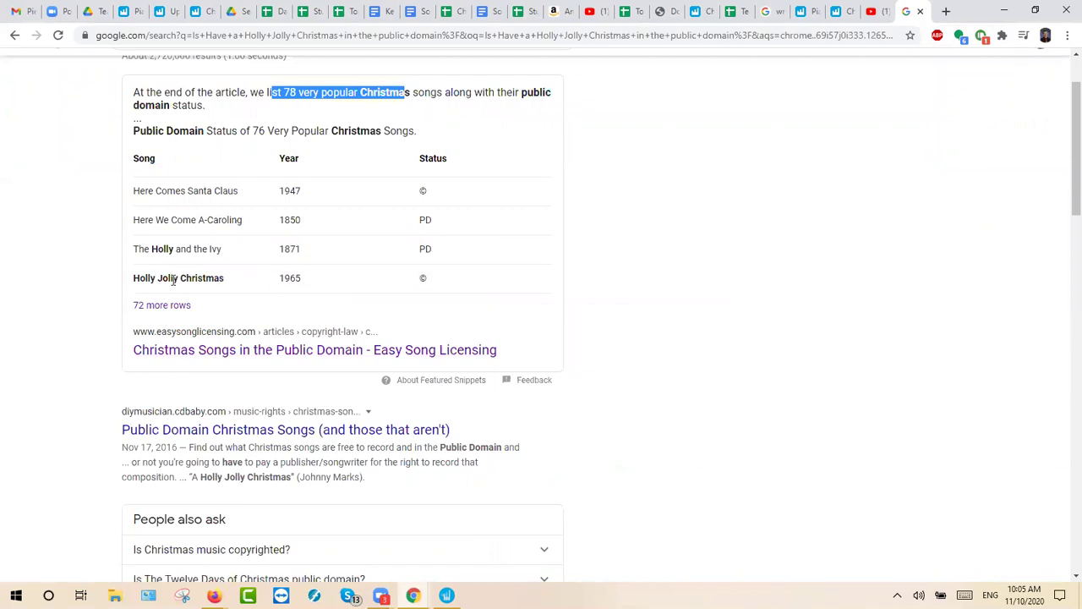
left_click_drag(280, 279, 305, 284)
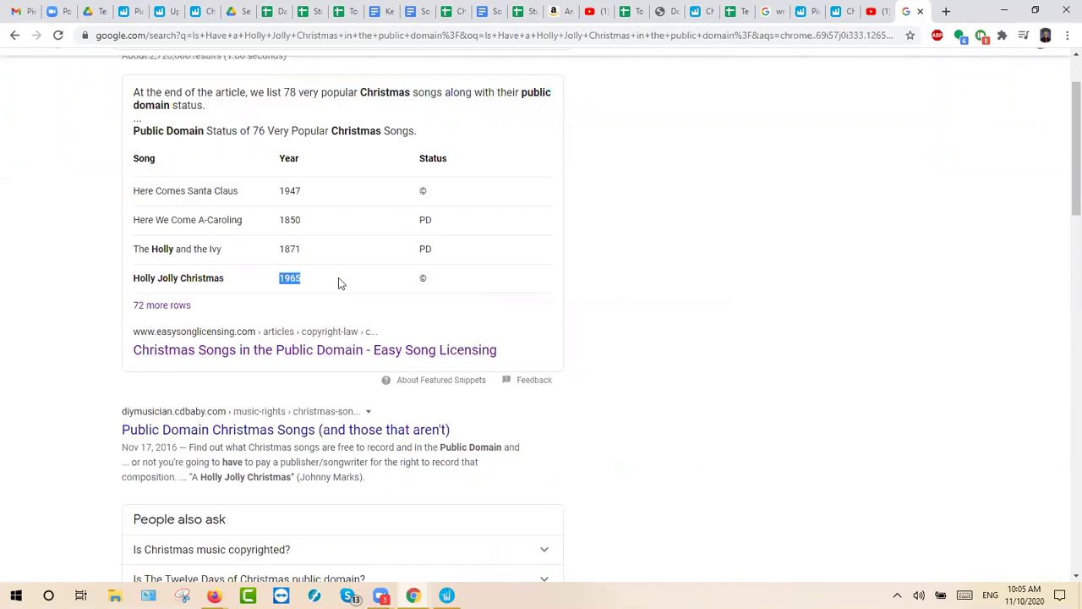
left_click_drag(429, 280, 418, 280)
double_click(423, 279)
left_click_drag(301, 279, 285, 282)
Switch to the Piano Marvel uploads page and open the sharing settings of the song All Of Me.
left_click(125, 11)
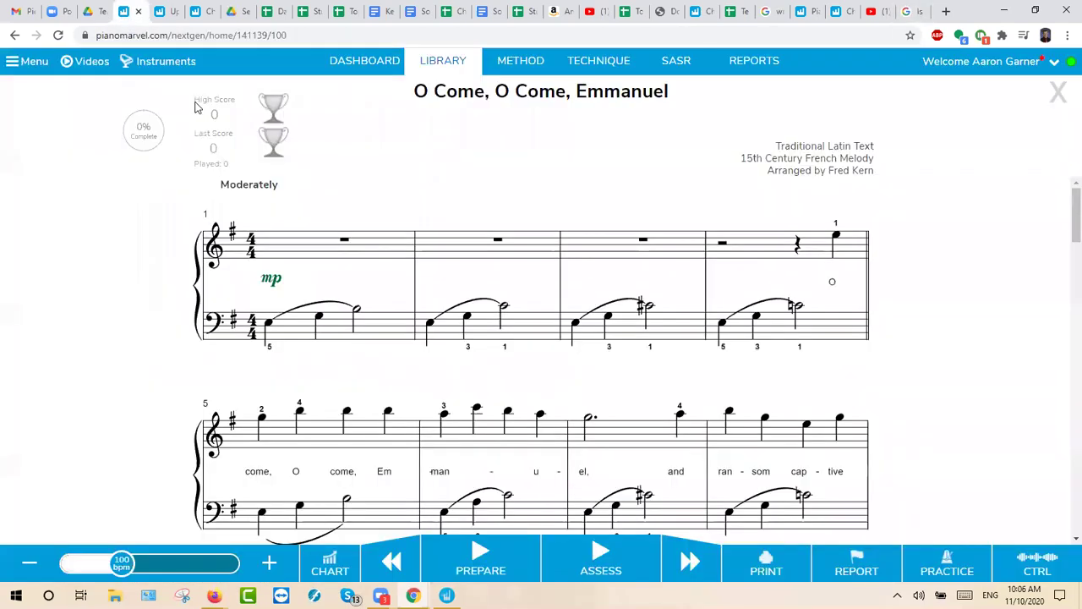
left_click(163, 11)
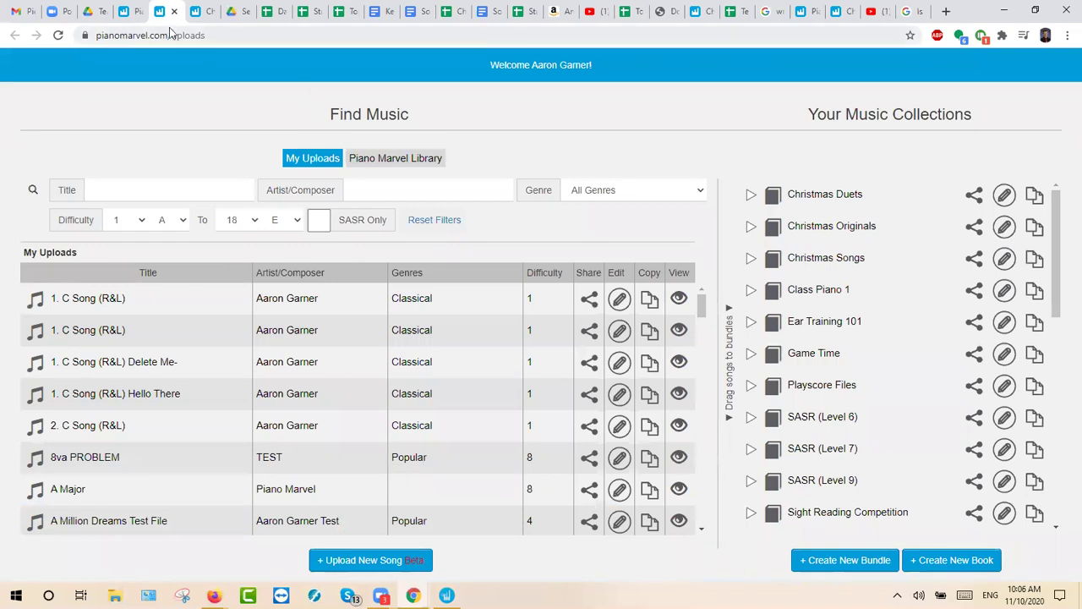
scroll(275, 472, "down", 1)
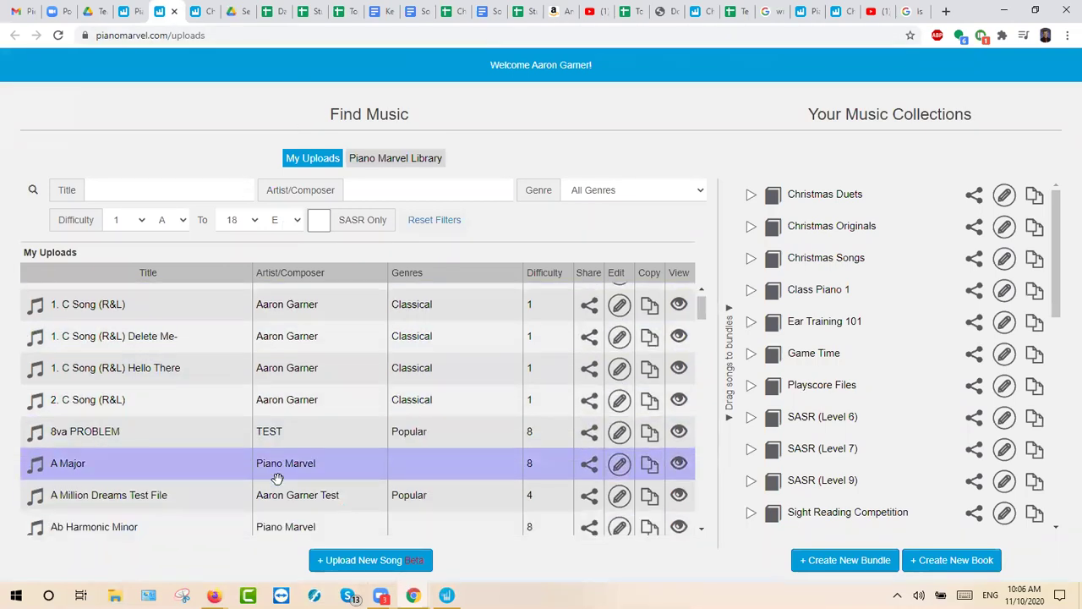
scroll(277, 478, "down", 5)
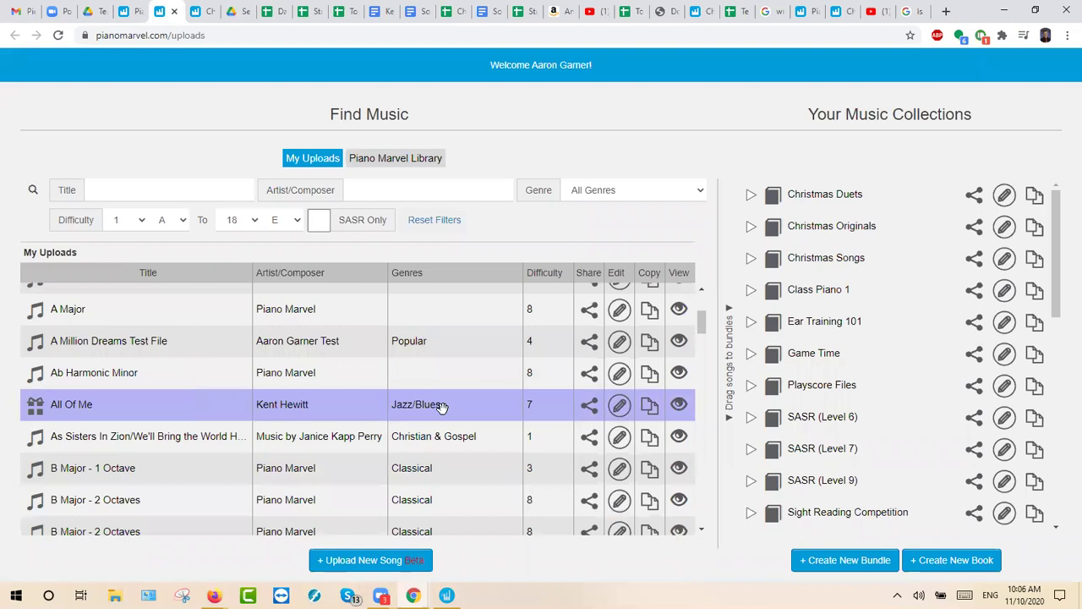
left_click(590, 406)
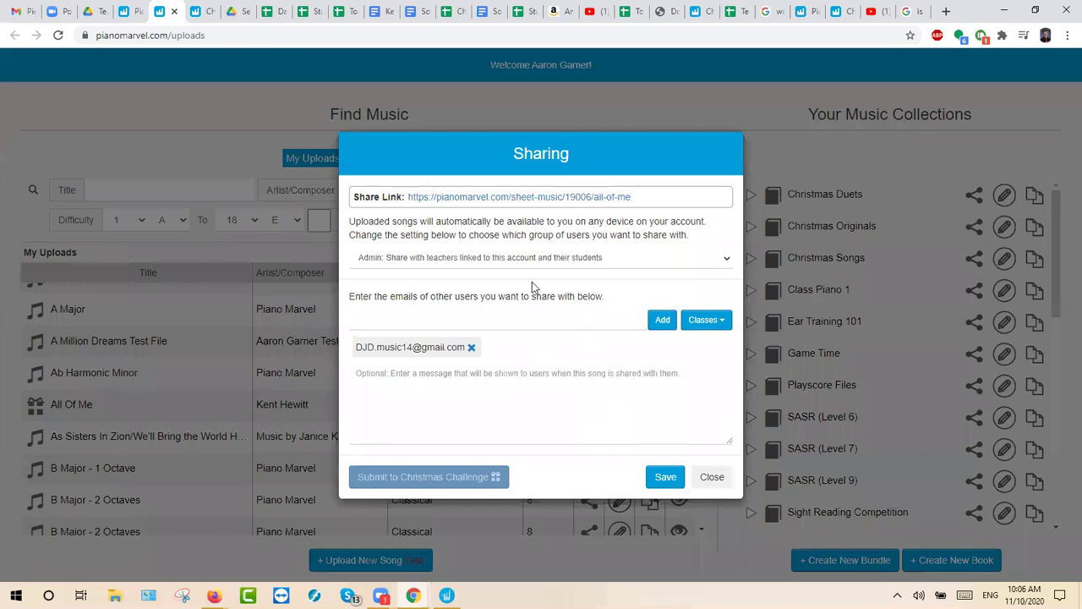
Review the sharing audience options, highlight the shared user's email address, and place the cursor in the optional message field.
left_click(726, 258)
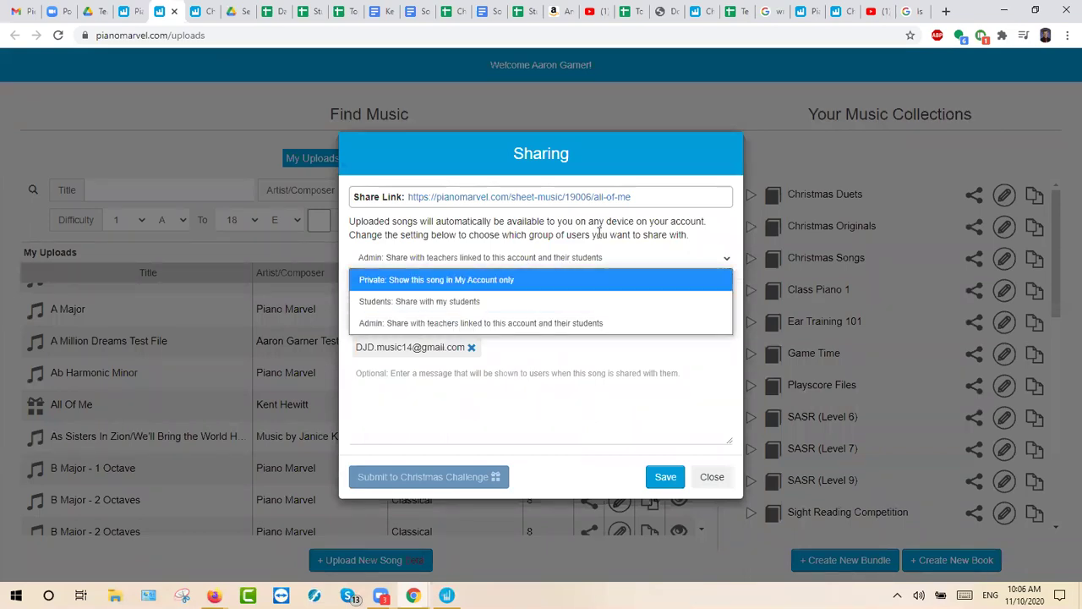
left_click(441, 372)
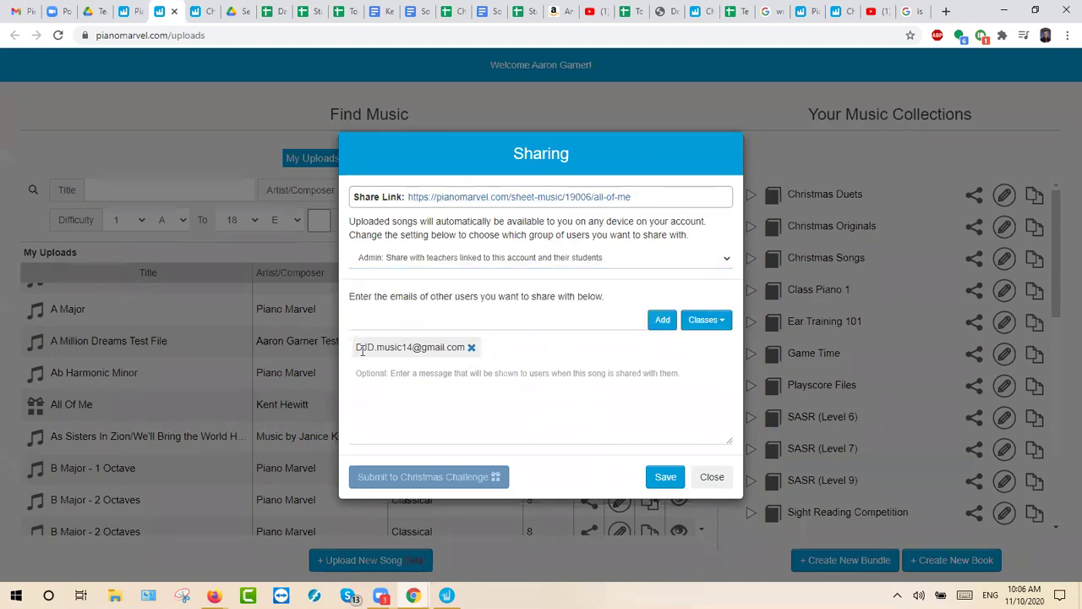
left_click_drag(368, 347, 466, 348)
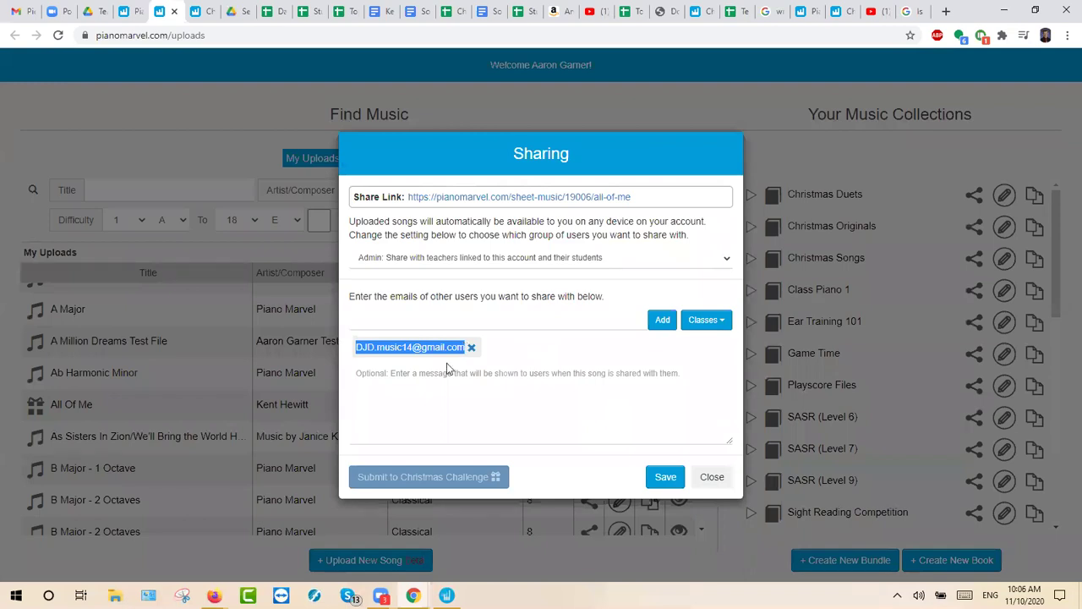
left_click(441, 390)
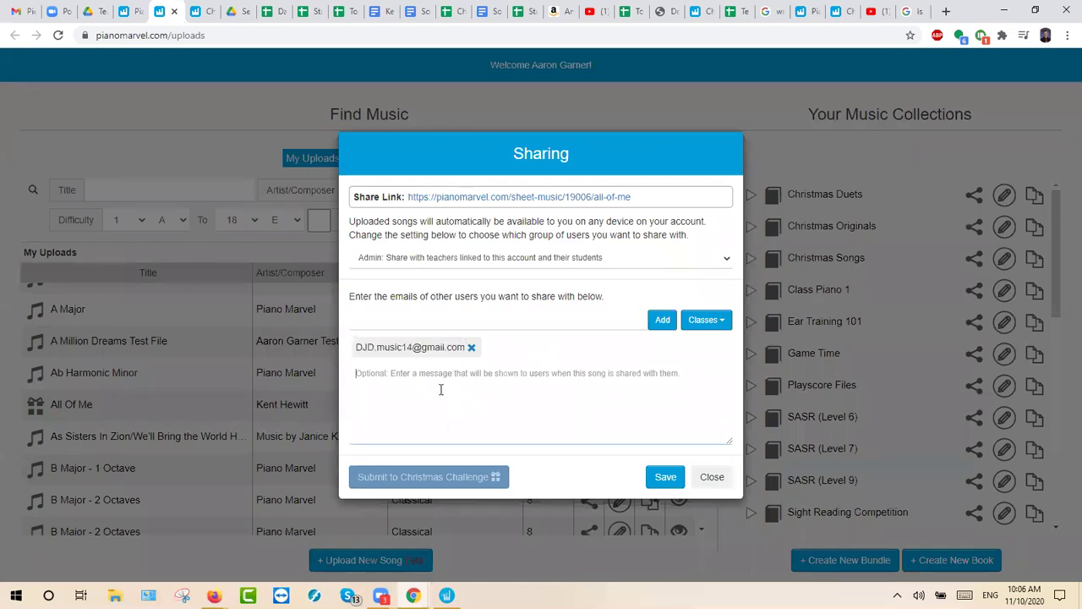
Review the audience choices in All Of Me's sharing settings again, keeping the Admin option selected.
left_click(684, 477)
left_click(420, 185)
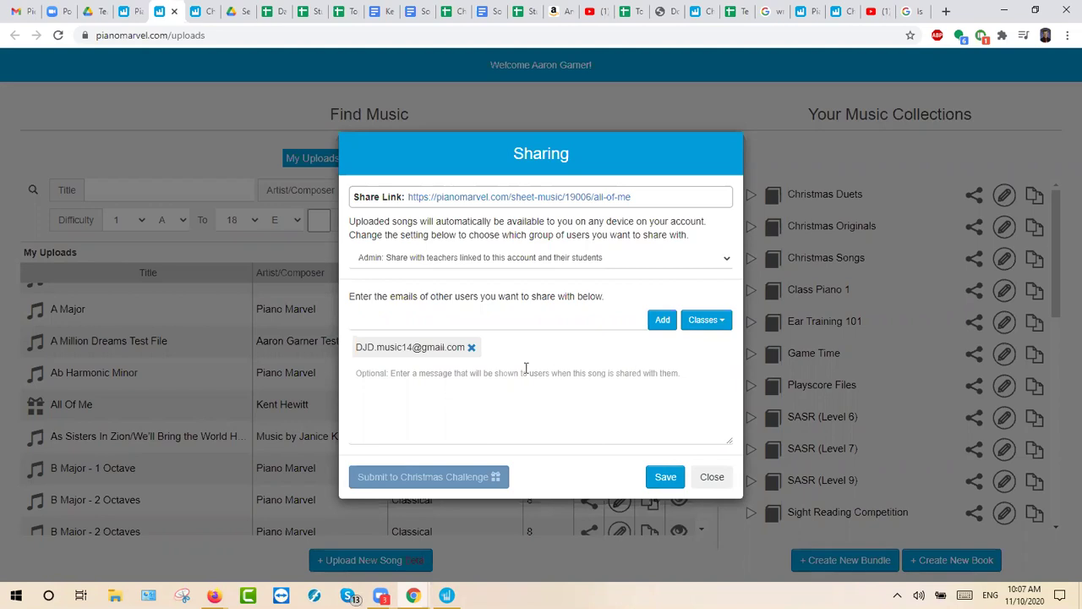
left_click(727, 262)
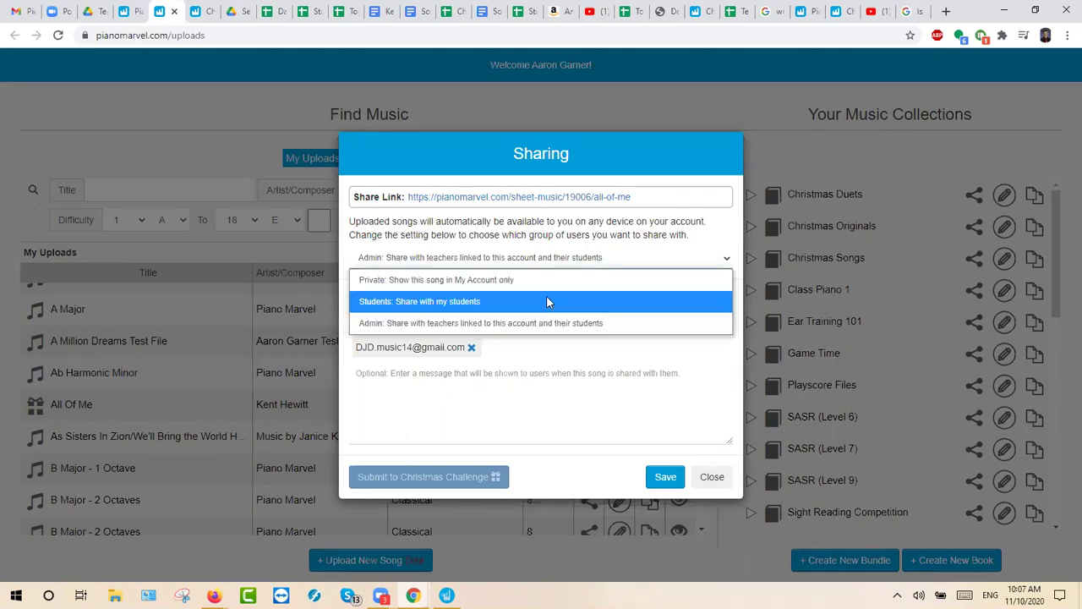
left_click(725, 239)
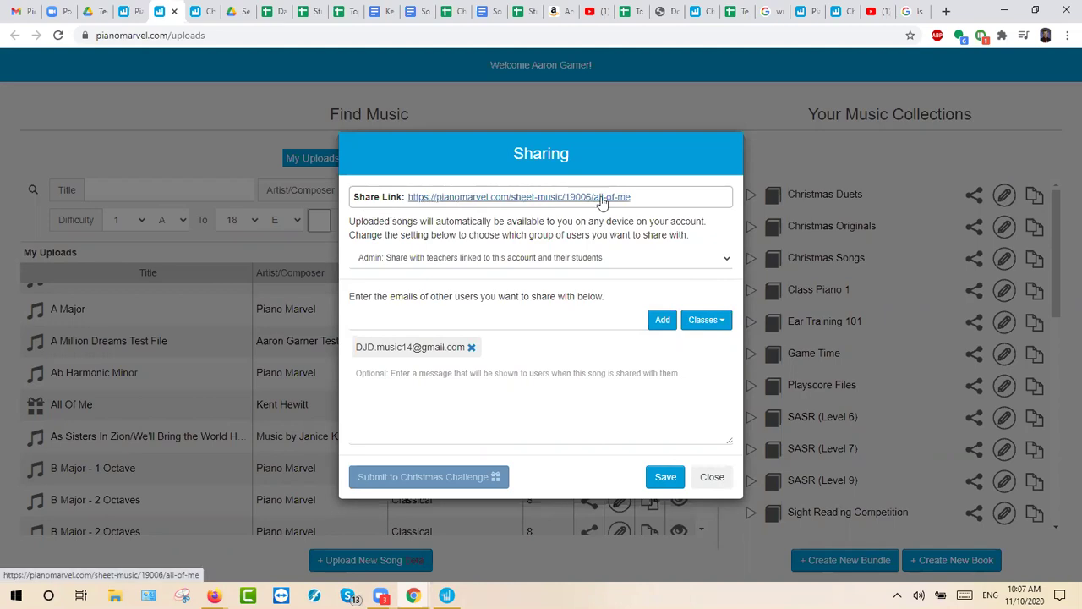
Copy the share link of All Of Me and switch to the new message in Gmail.
left_click_drag(637, 197, 407, 198)
key("ctrl+c")
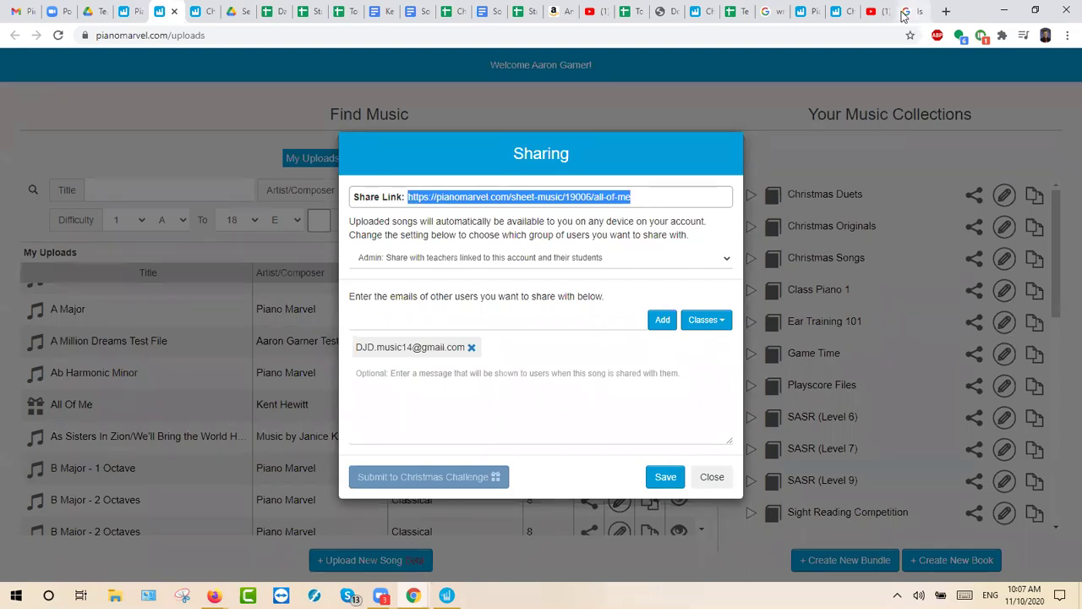
left_click(11, 12)
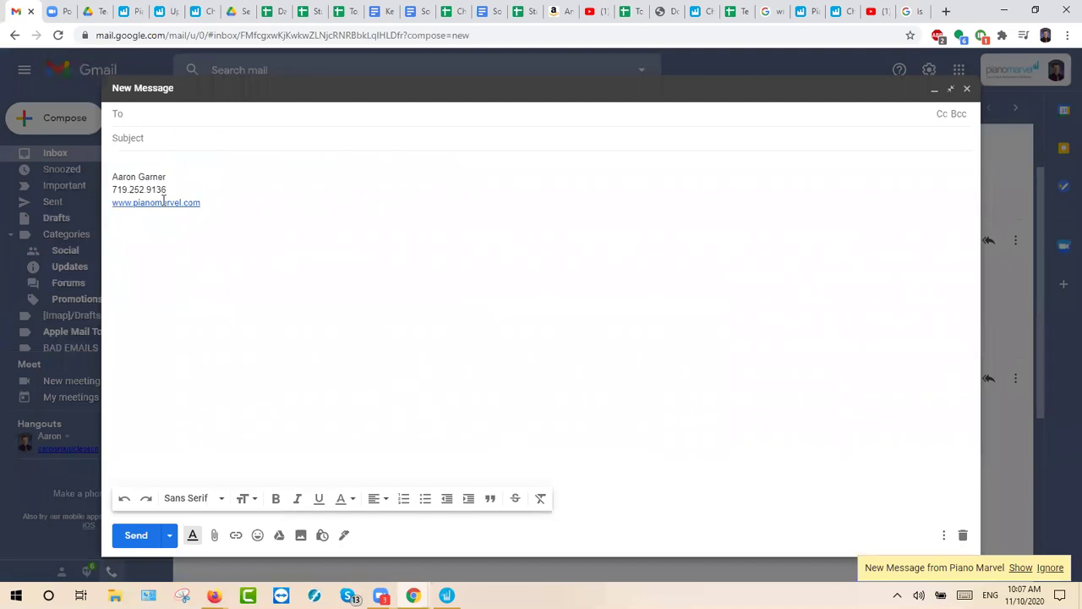
Address the message to the suggested contact, use the subject "Here is My Song", and send it with the copied song link.
type("Ann")
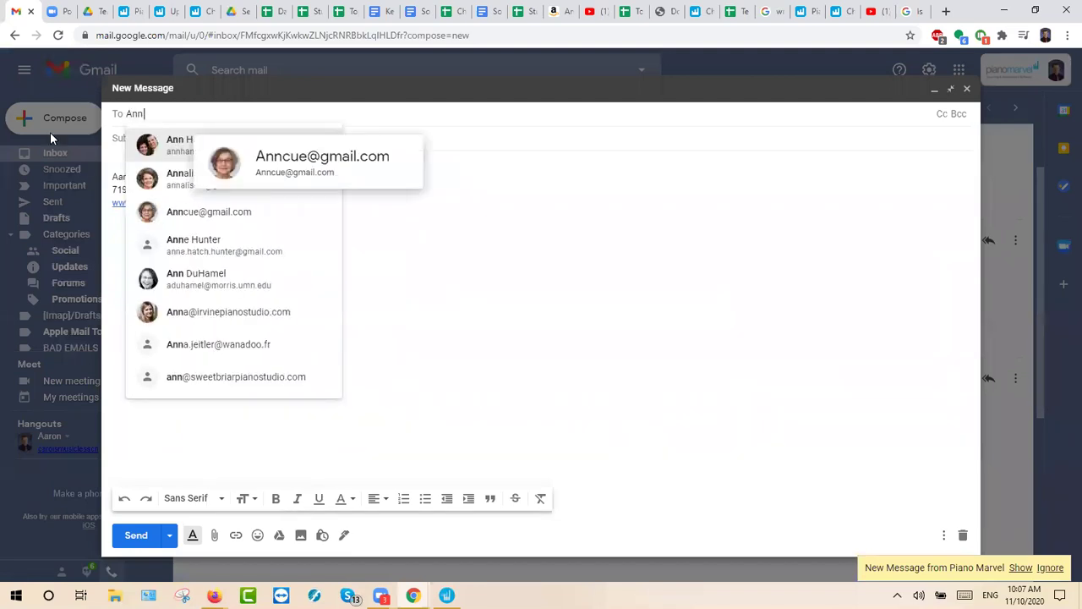
left_click(190, 144)
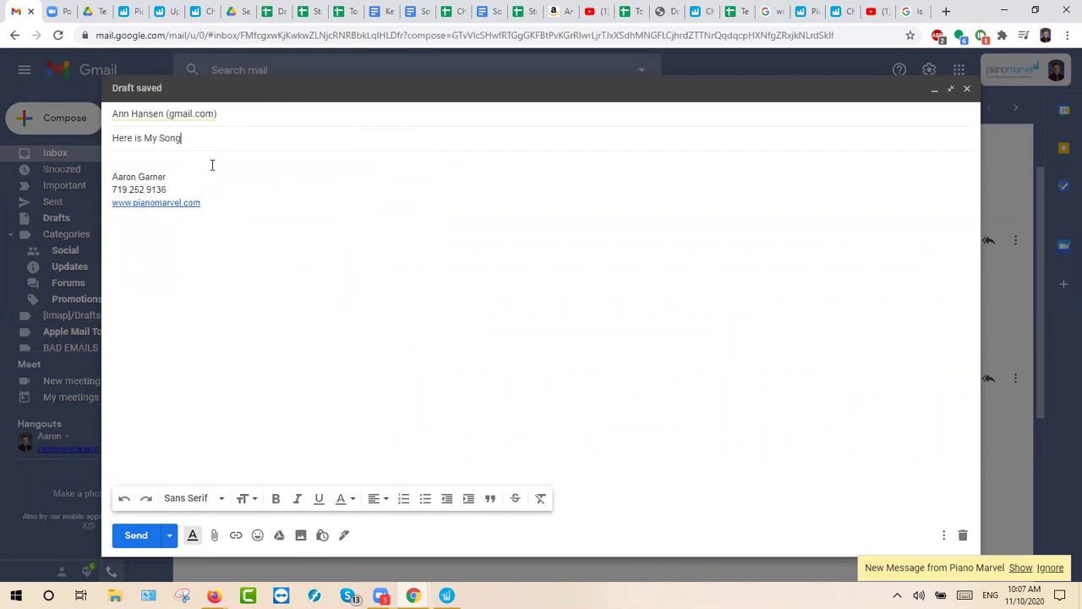
left_click(213, 165)
key("ctrl+v")
key("Return")
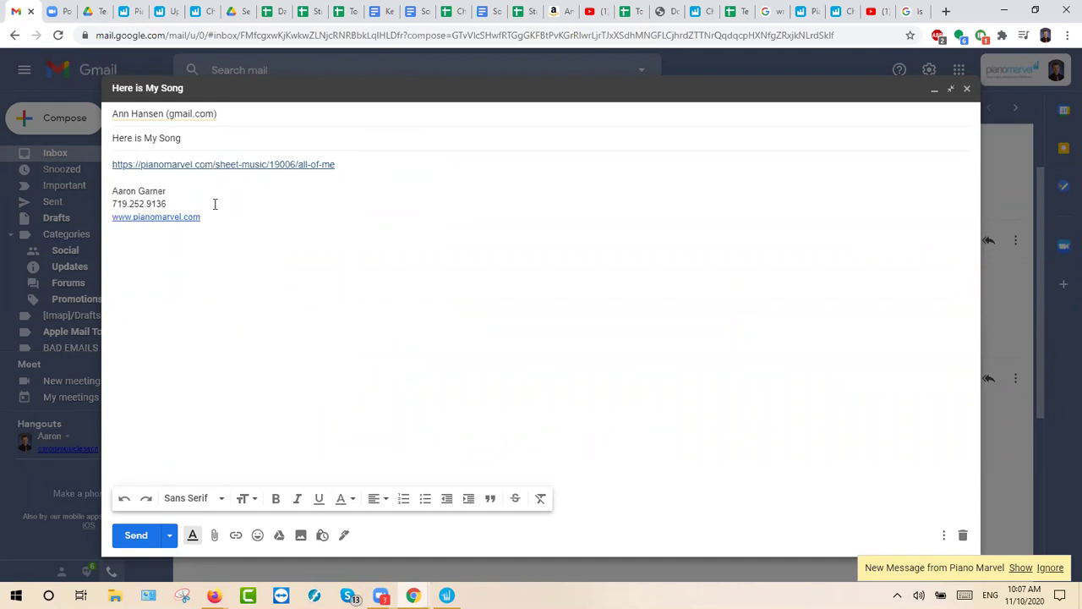
left_click(136, 535)
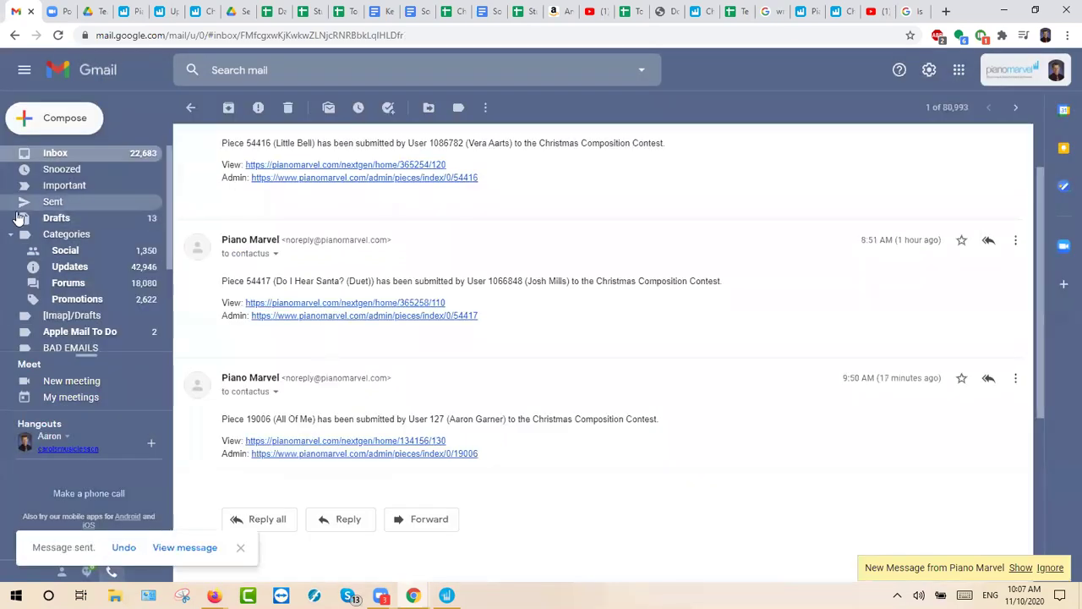
Open the message "Here is My Song" from the sent mail.
left_click(126, 203)
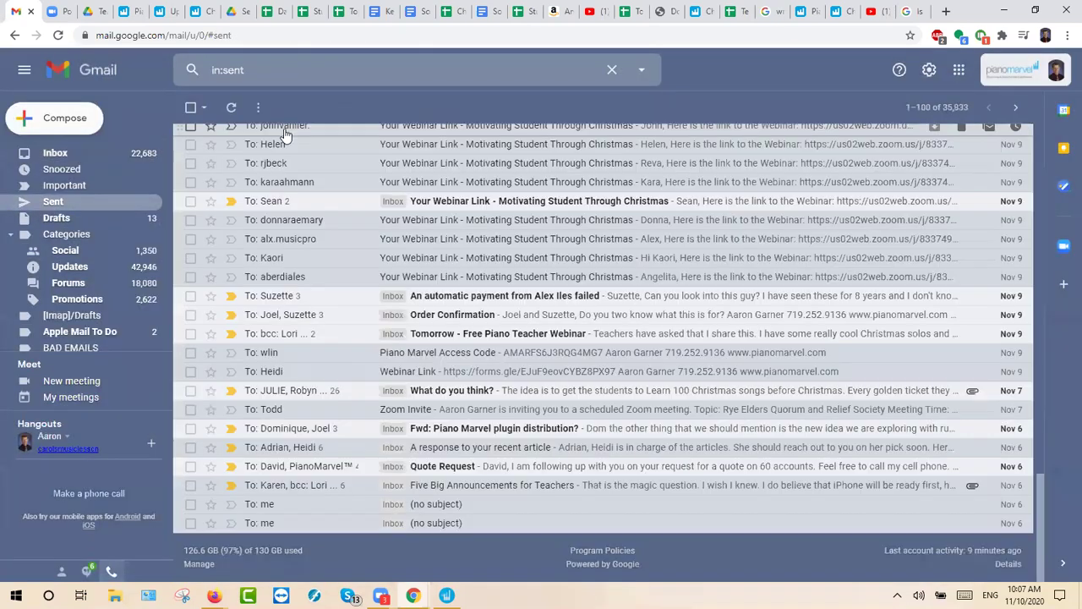
scroll(309, 190, "up", 15)
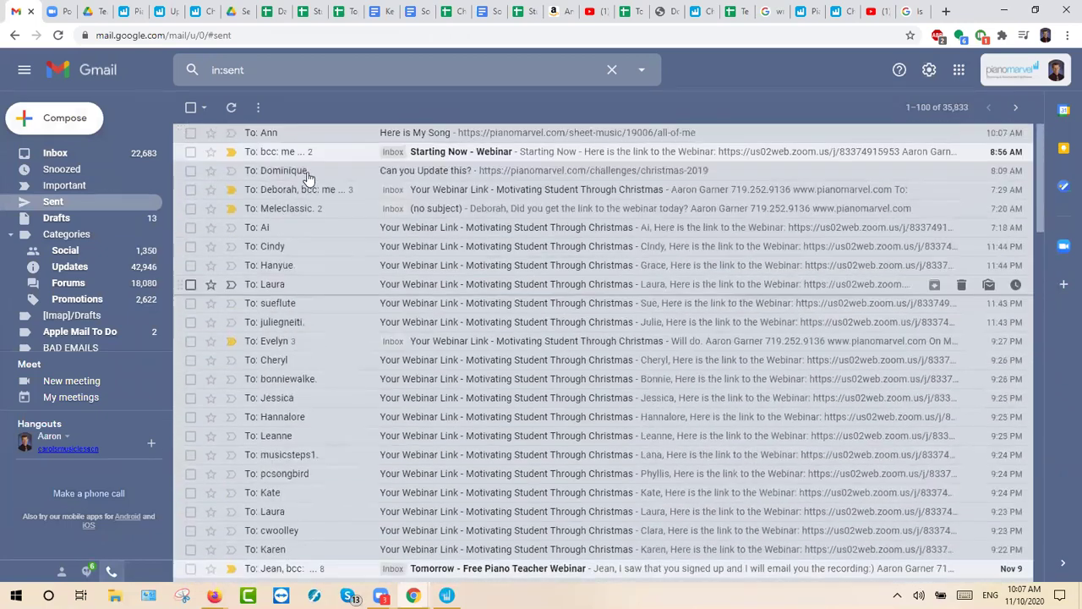
left_click(396, 144)
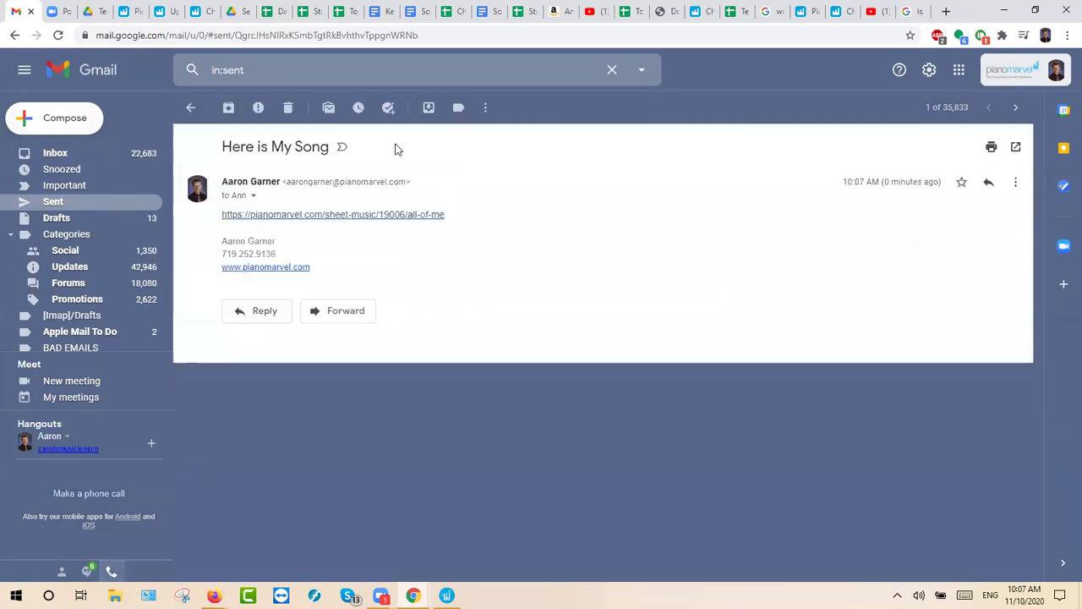
Follow the emailed song link, launch All Of Me in the Piano Marvel player, and collapse the exercise list over the score.
left_click(336, 217)
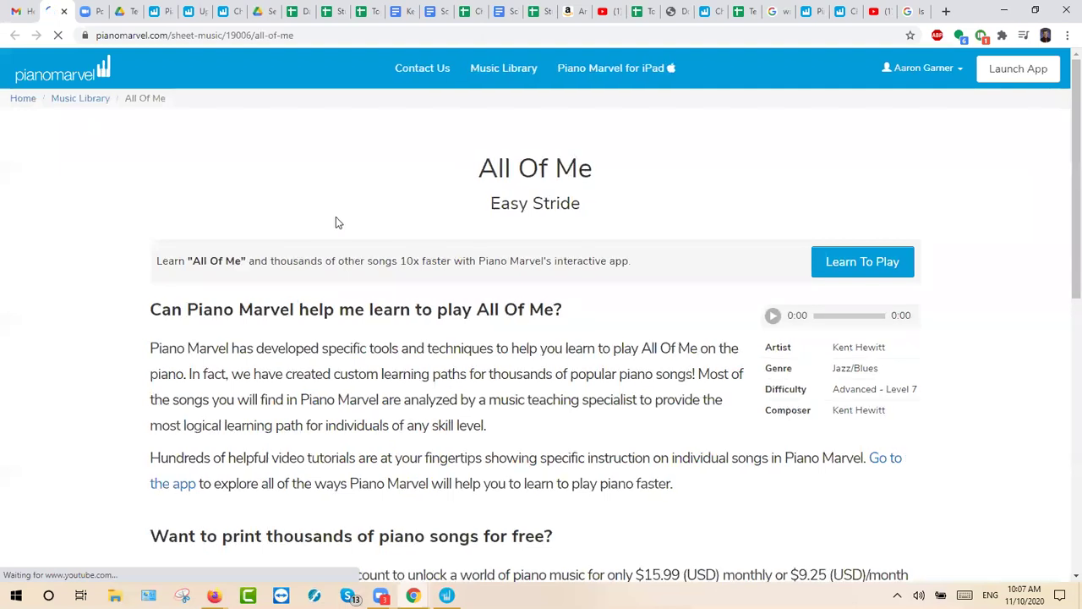
left_click(862, 263)
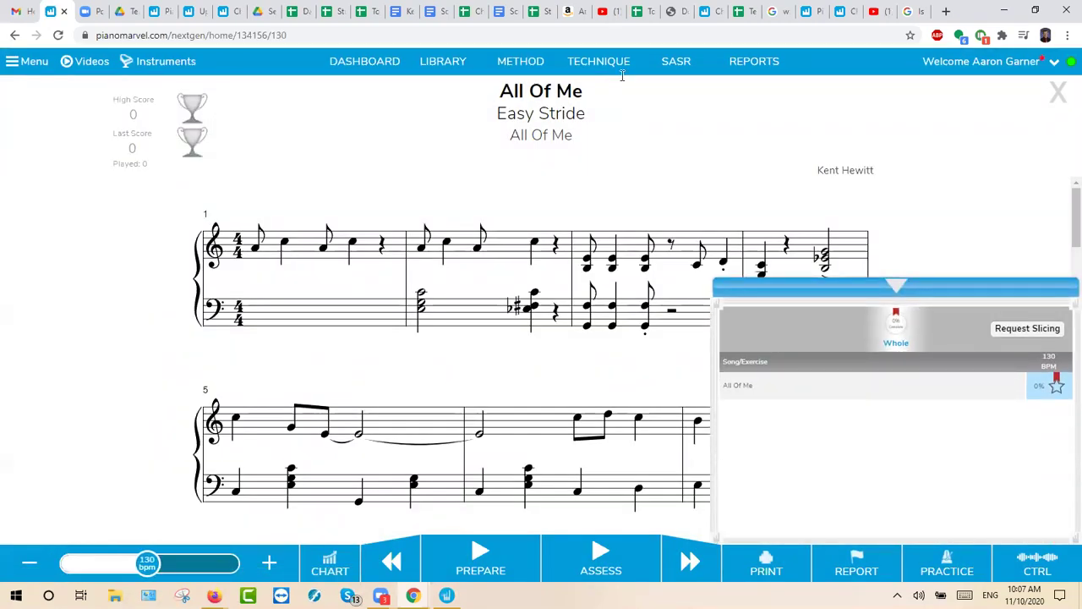
left_click(895, 289)
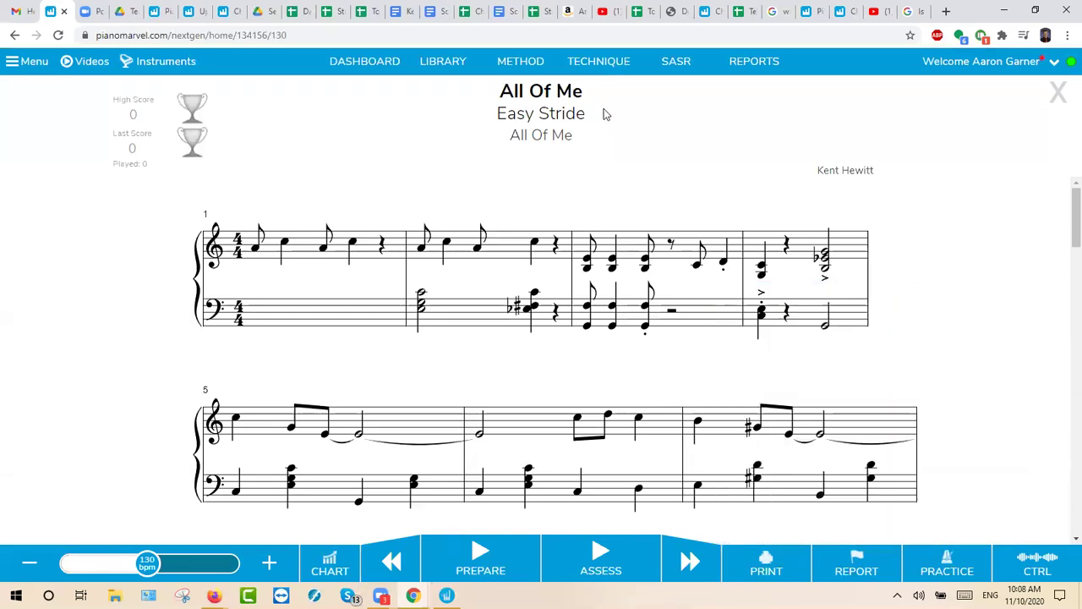